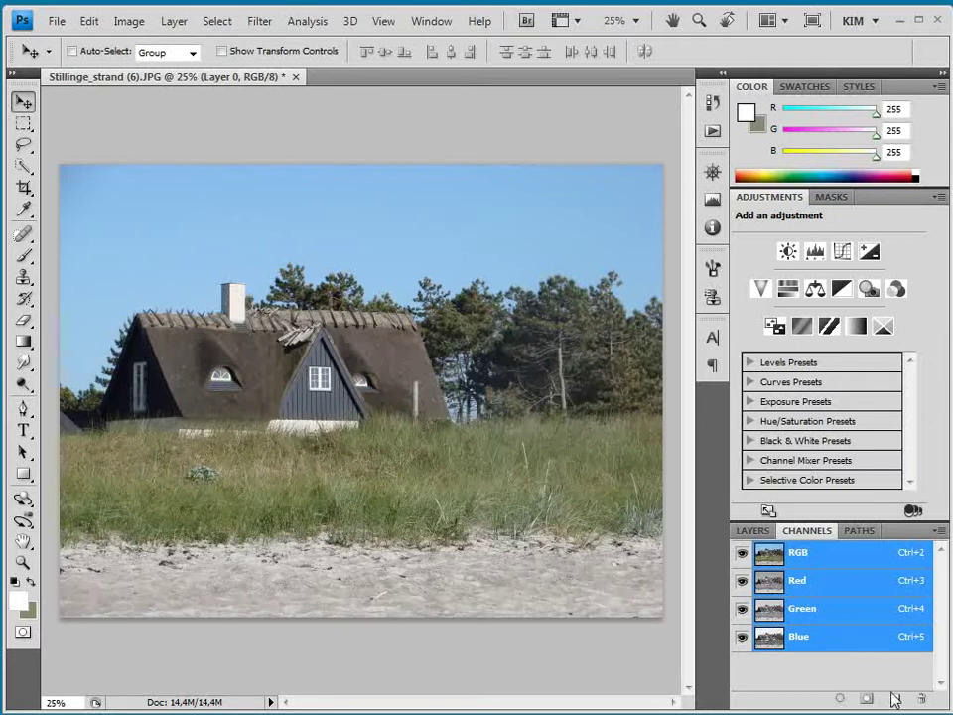
Step: Glance at the Edit menu, then switch from Channels to the Layers panel showing Layer 0
{"action": "left_click", "coordinate": [90, 20]}
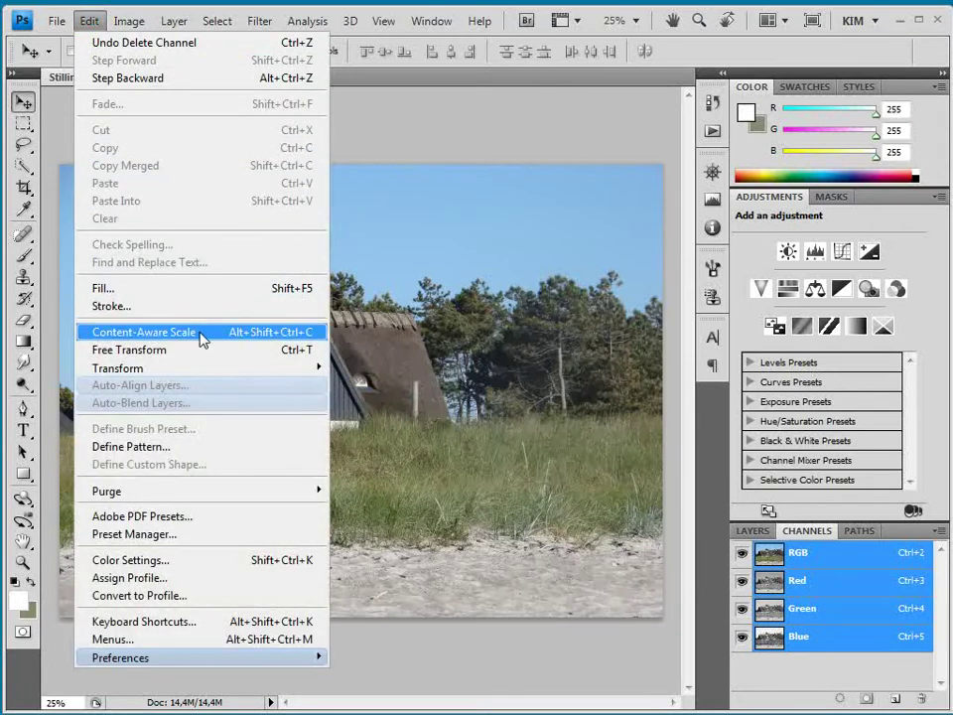
{"action": "left_click", "coordinate": [442, 335]}
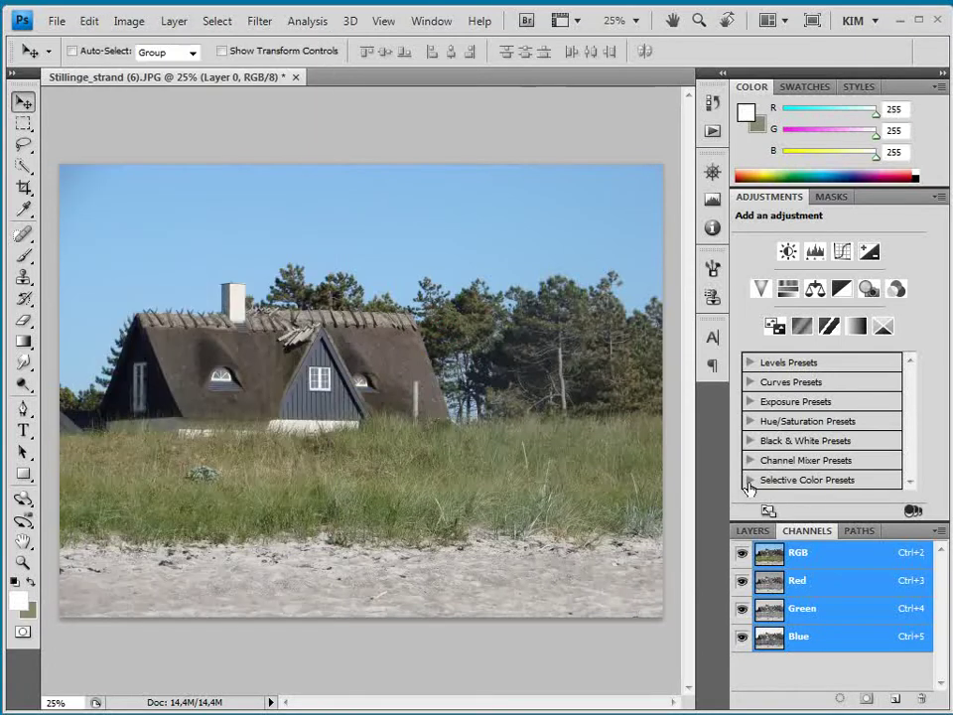
{"action": "left_click", "coordinate": [755, 530]}
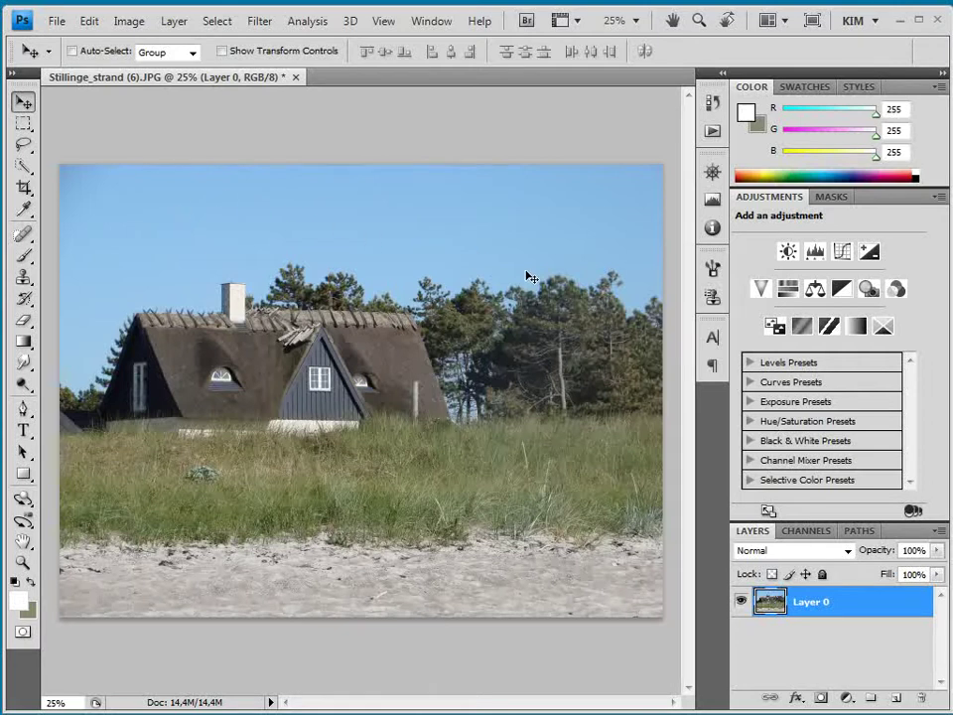
{"action": "key", "text": "ctrl+t"}
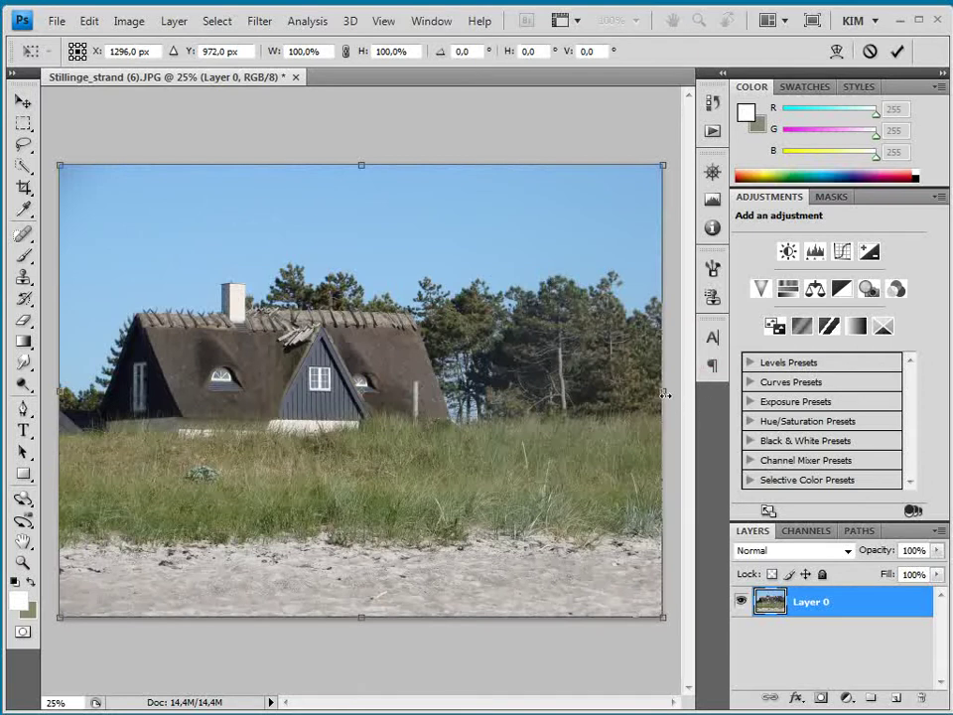
{"action": "left_click_drag", "start_coordinate": [664, 393], "coordinate": [336, 397]}
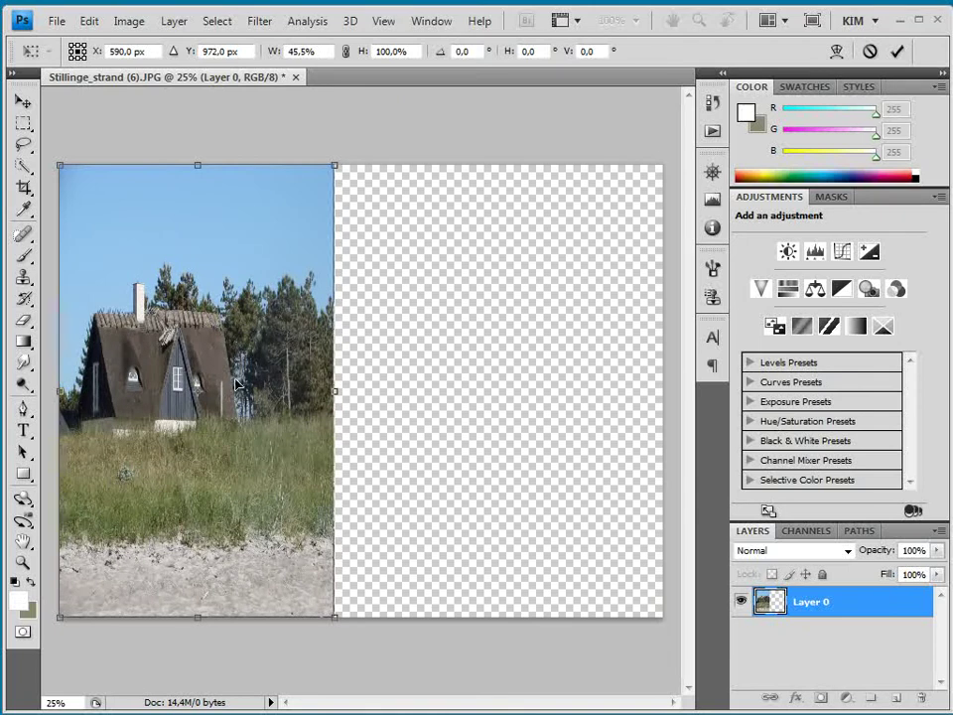
{"action": "key", "text": "Escape"}
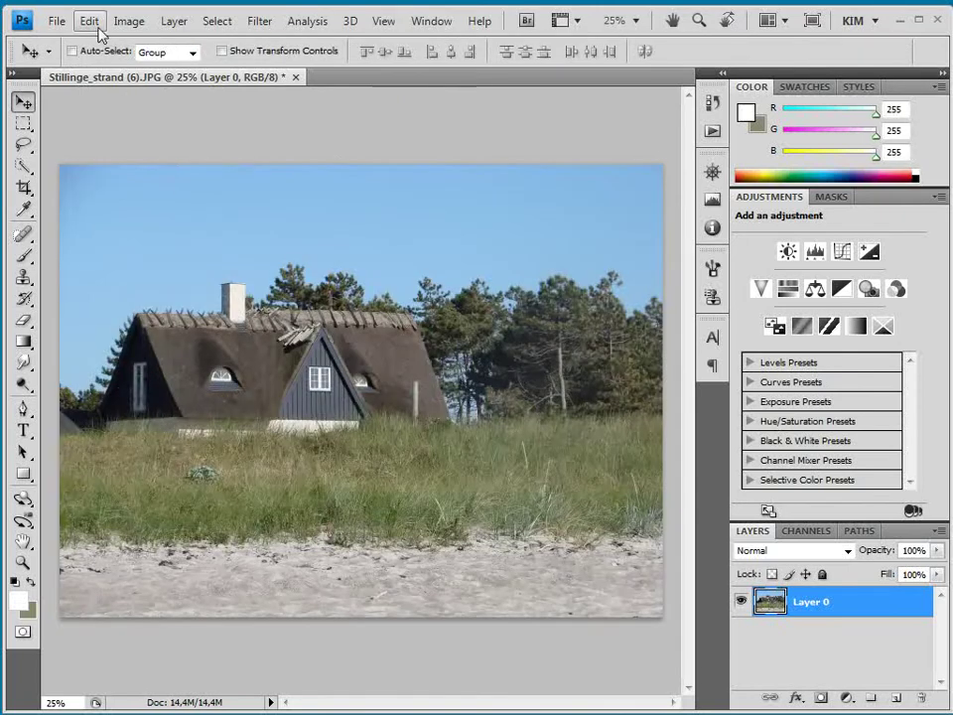
{"action": "left_click", "coordinate": [90, 20]}
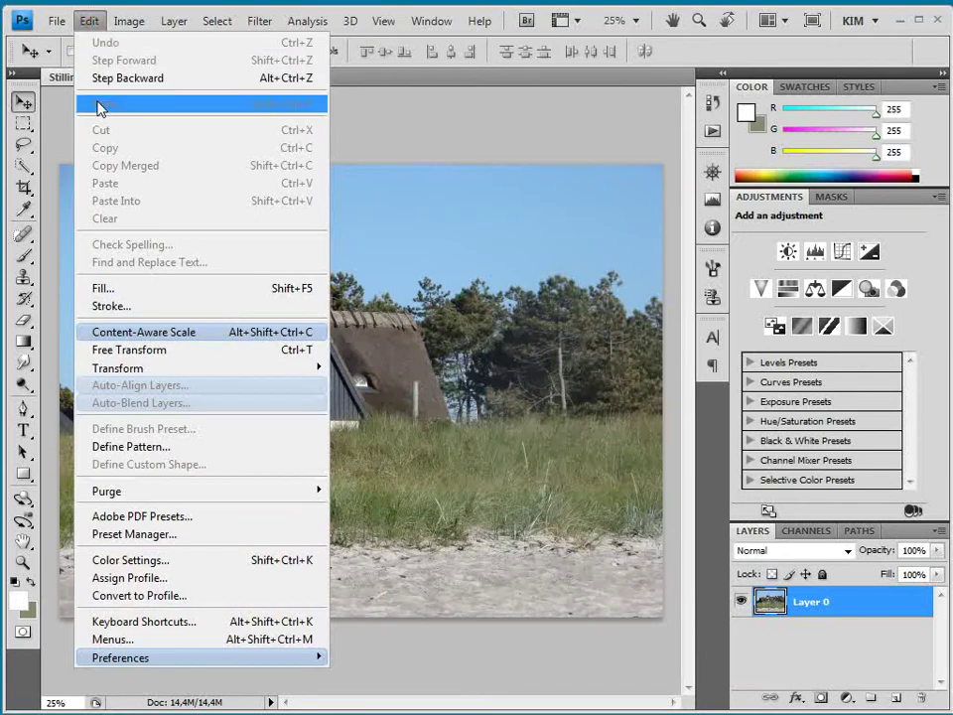
{"action": "left_click", "coordinate": [176, 341]}
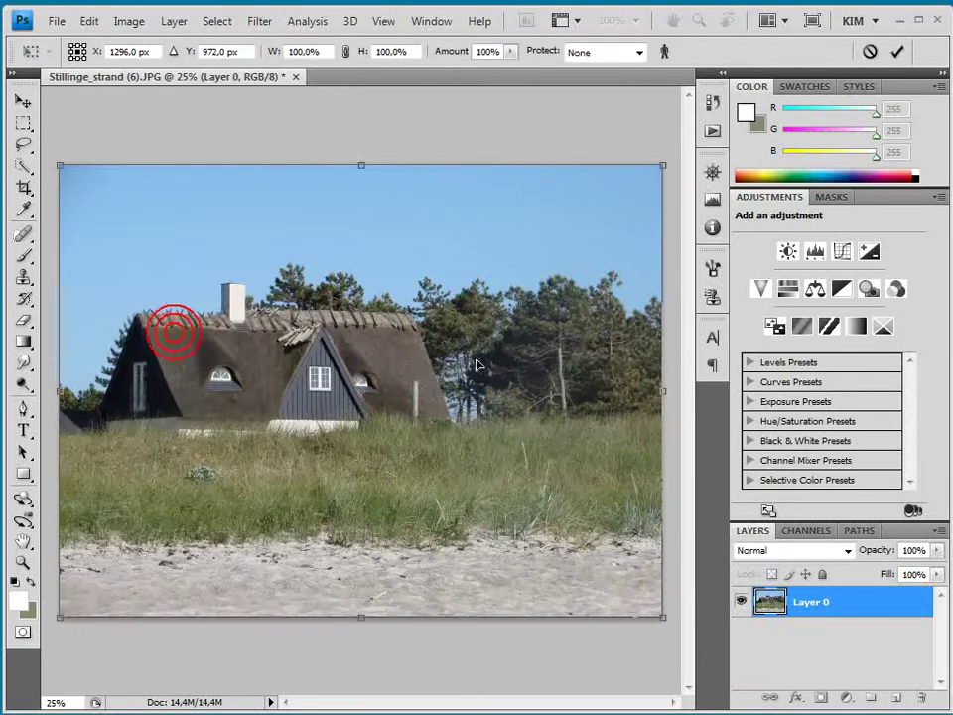
{"action": "left_click_drag", "start_coordinate": [663, 391], "coordinate": [431, 413]}
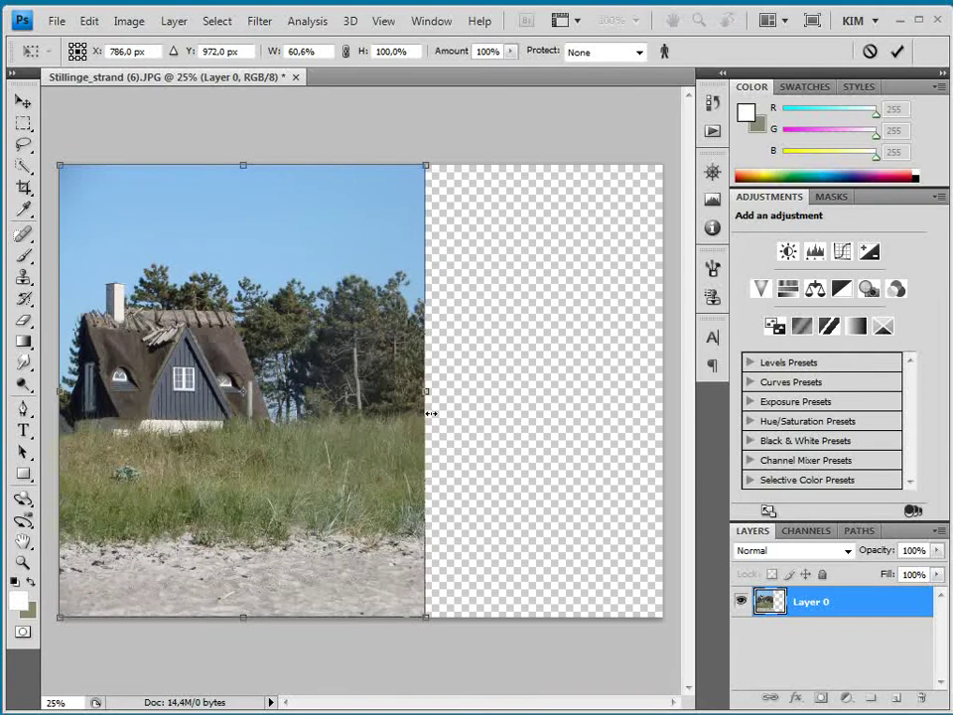
{"action": "left_click_drag", "start_coordinate": [431, 413], "coordinate": [673, 401]}
{"action": "key", "text": "Return"}
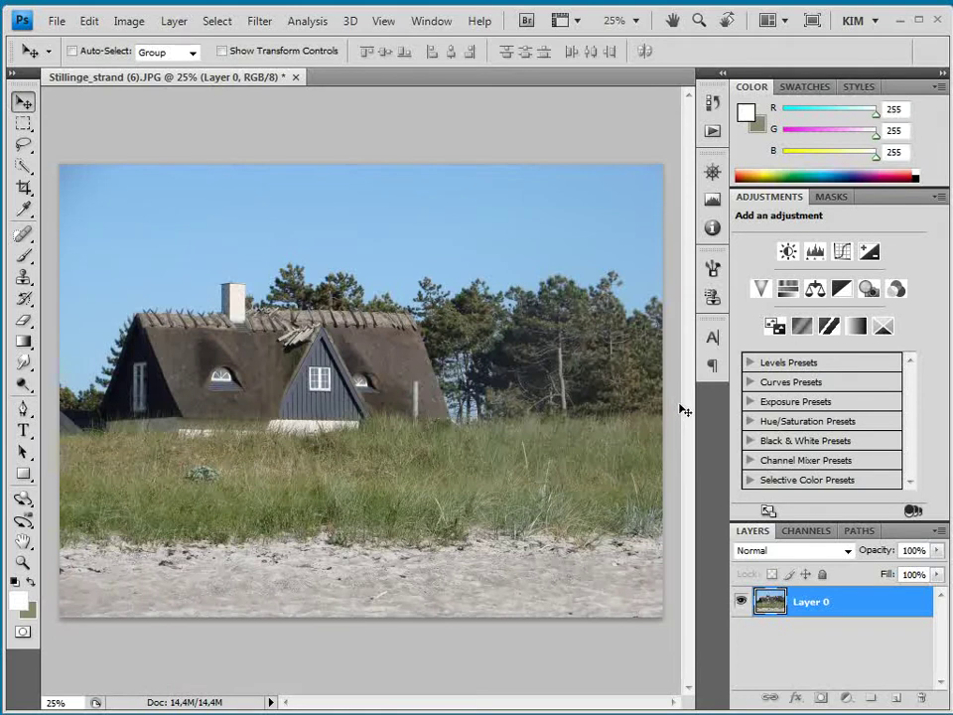
Step: Create an Alpha 1 channel and brush white over the thatched house and nearby grass
{"action": "left_click", "coordinate": [807, 532]}
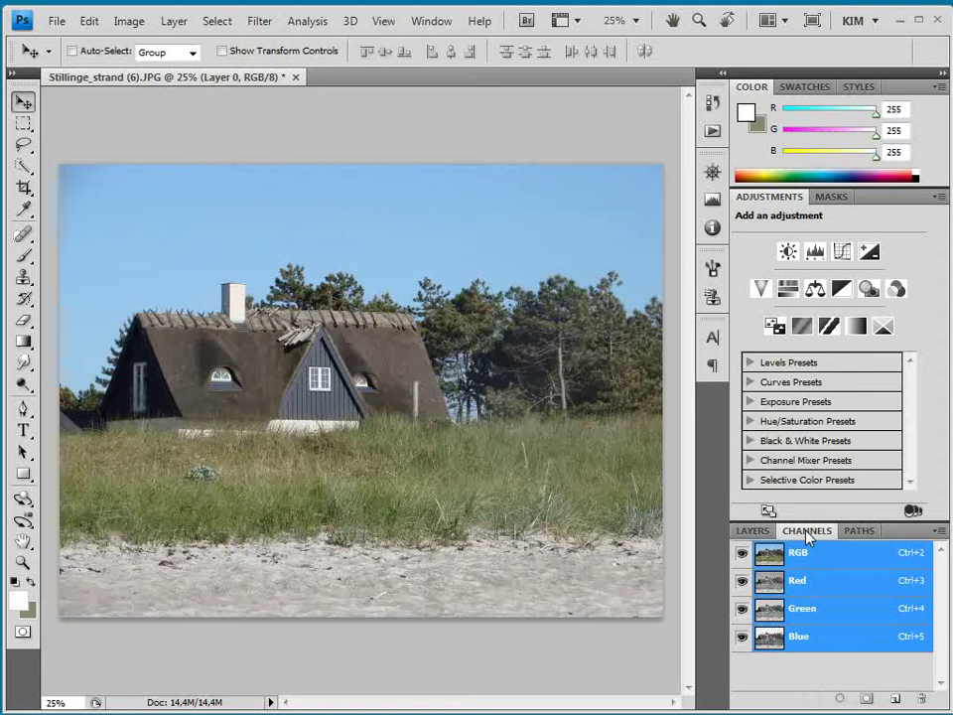
{"action": "left_click", "coordinate": [894, 698]}
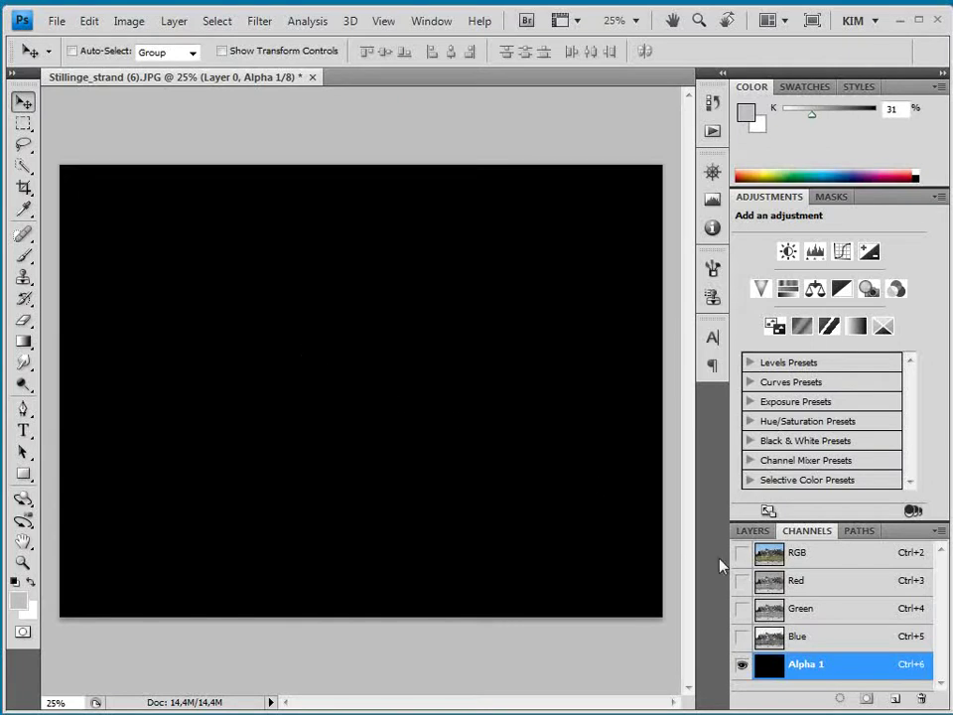
{"action": "left_click", "coordinate": [742, 636]}
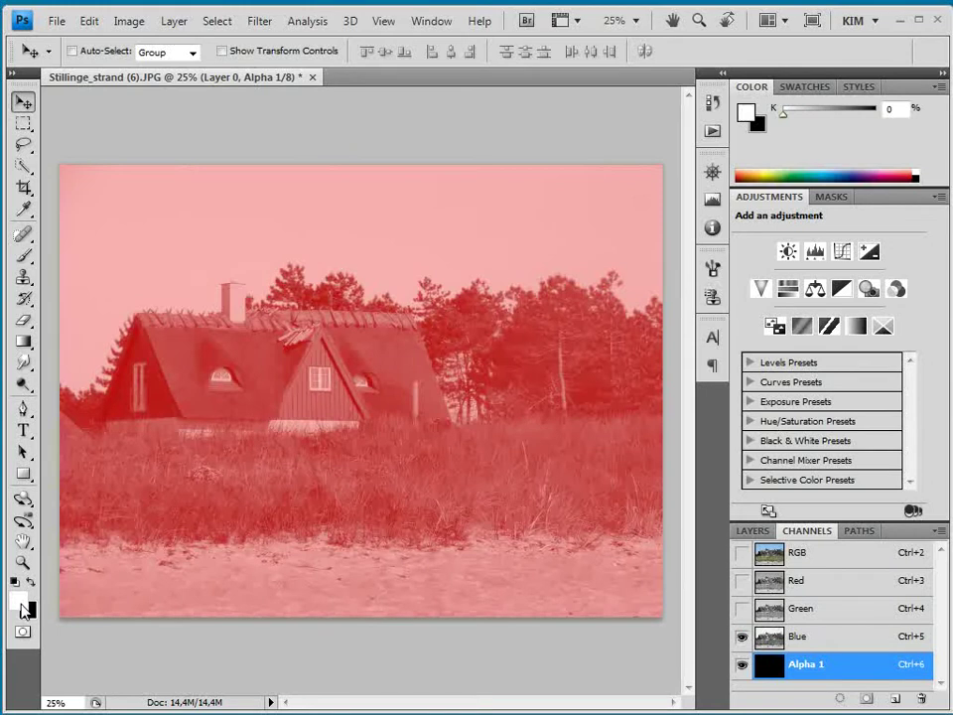
{"action": "left_click", "coordinate": [23, 255]}
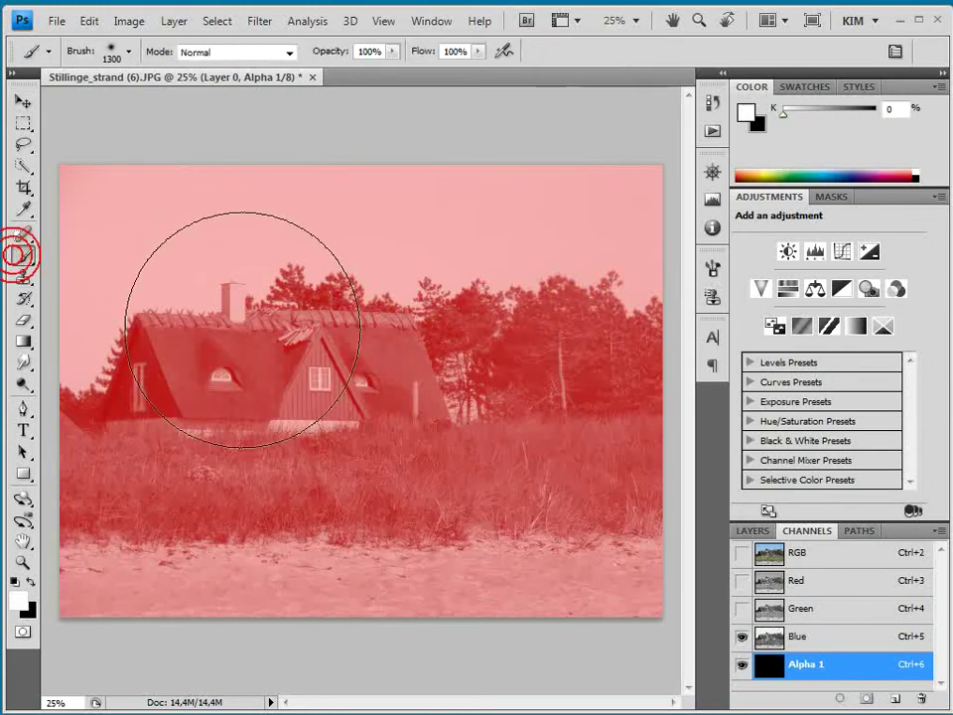
{"action": "mouse_move", "coordinate": [385, 377]}
{"action": "left_mouse_down"}
{"action": "mouse_move", "coordinate": [153, 378]}
{"action": "mouse_move", "coordinate": [196, 341]}
{"action": "mouse_move", "coordinate": [162, 355]}
{"action": "mouse_move", "coordinate": [183, 399]}
{"action": "mouse_move", "coordinate": [357, 367]}
{"action": "mouse_move", "coordinate": [392, 427]}
{"action": "mouse_move", "coordinate": [377, 397]}
{"action": "left_mouse_up"}
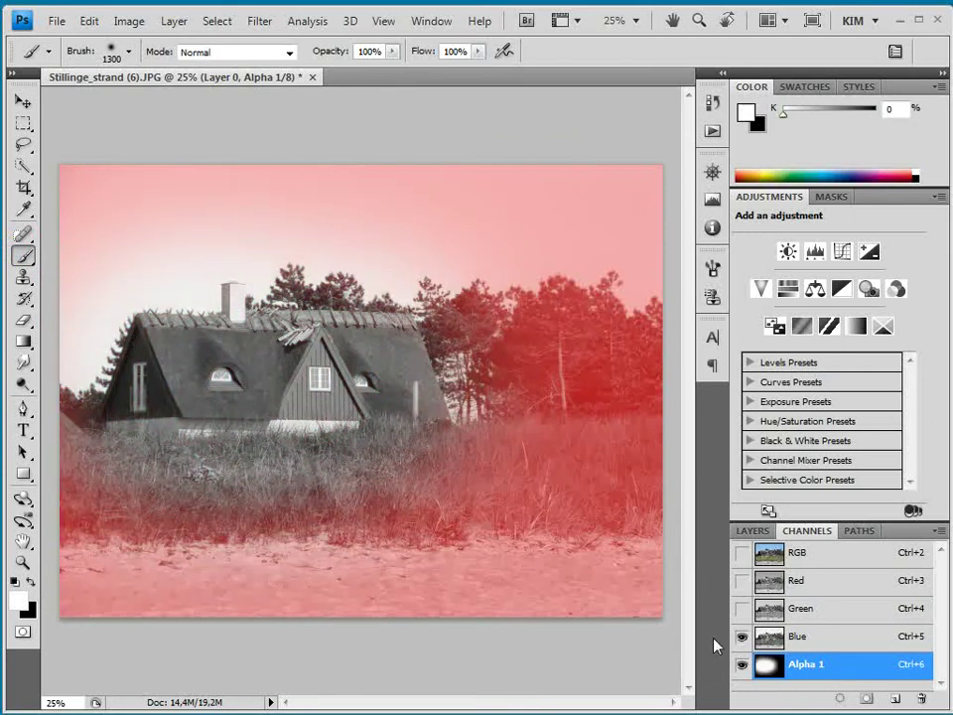
Step: Hide the Alpha 1 overlay and return to the full-colour image in the Layers panel
{"action": "left_click", "coordinate": [741, 553]}
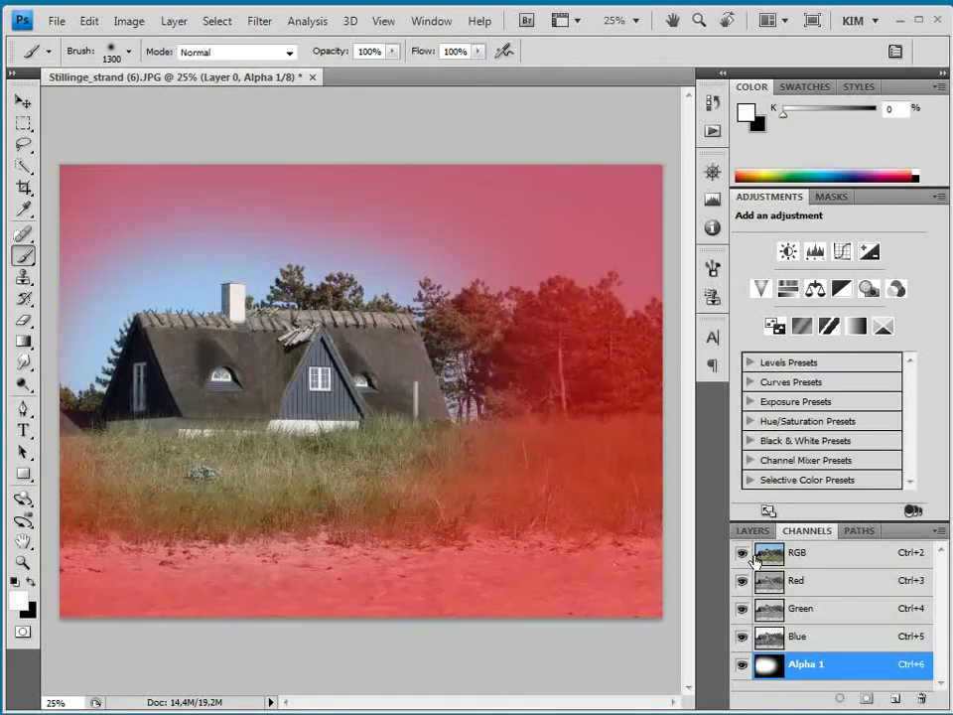
{"action": "left_click", "coordinate": [742, 664]}
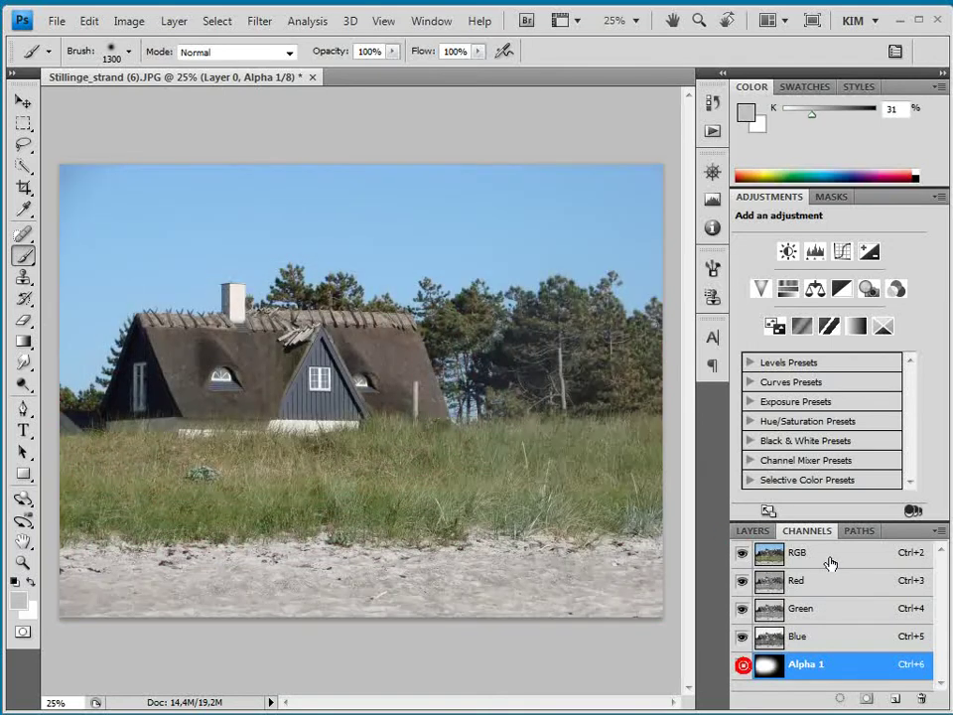
{"action": "left_click", "coordinate": [828, 562]}
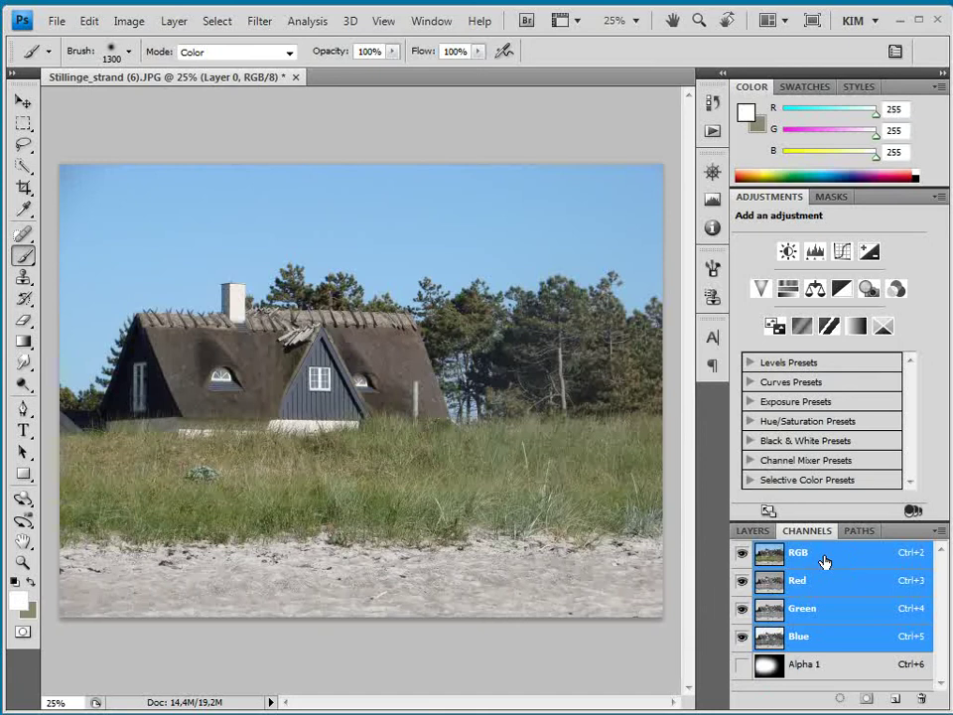
{"action": "left_click", "coordinate": [753, 530]}
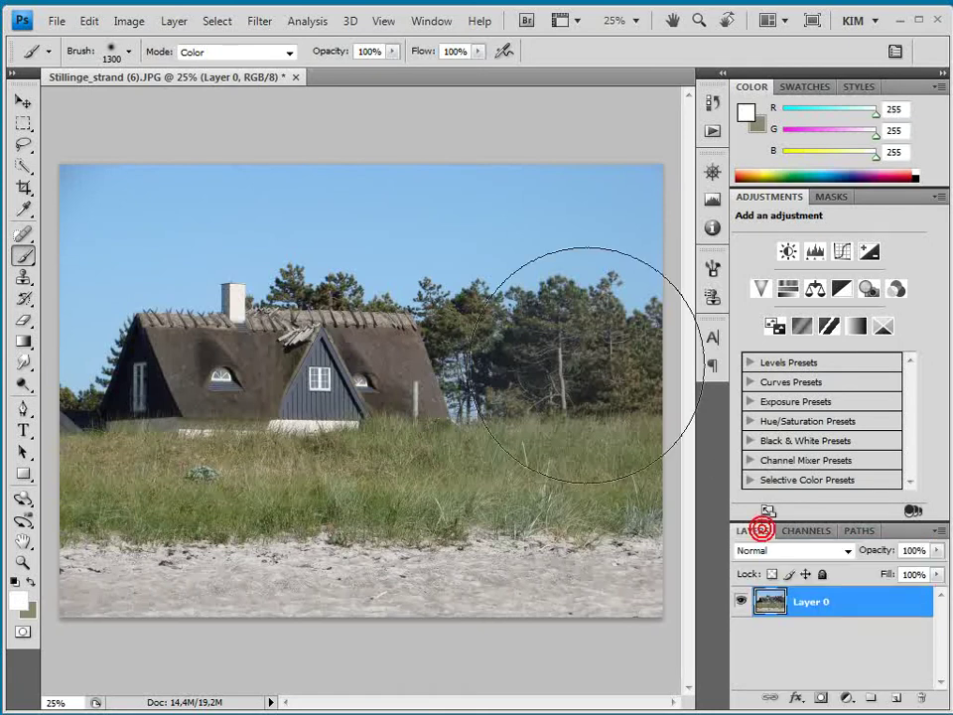
Step: Content-Aware Scale the photo narrower with Protect set to Alpha 1, then cancel with Esc
{"action": "left_click", "coordinate": [89, 20]}
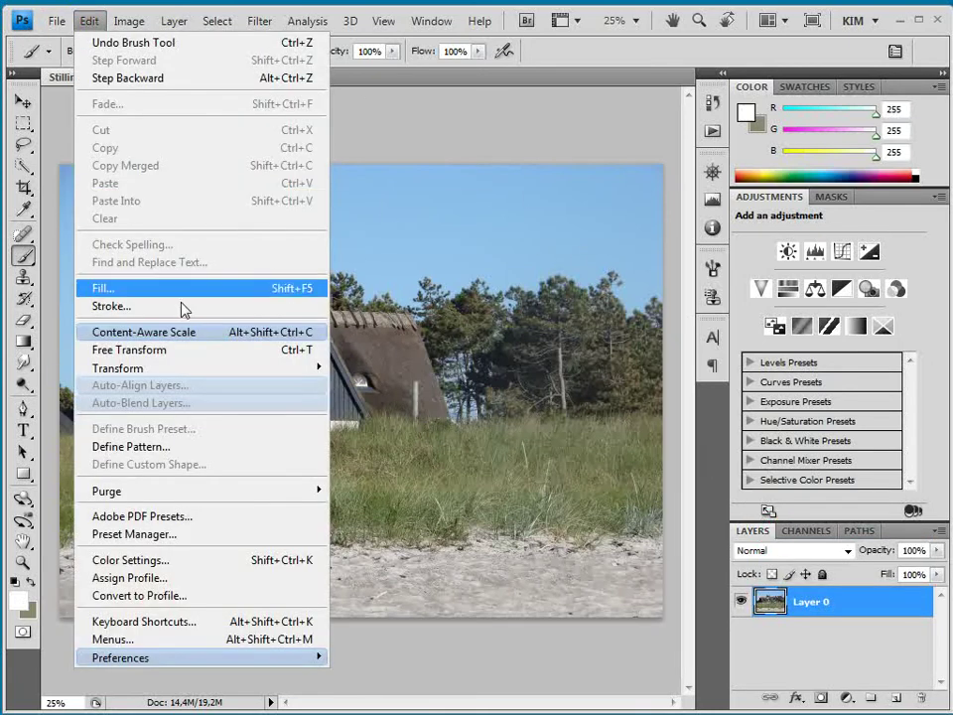
{"action": "left_click", "coordinate": [191, 333]}
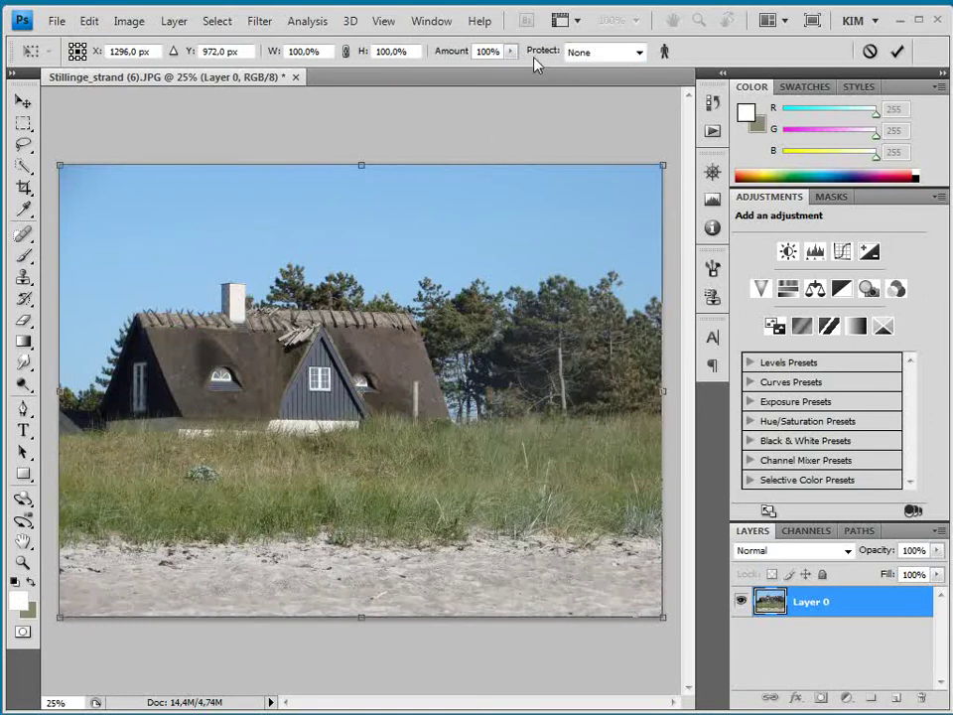
{"action": "left_click", "coordinate": [607, 53]}
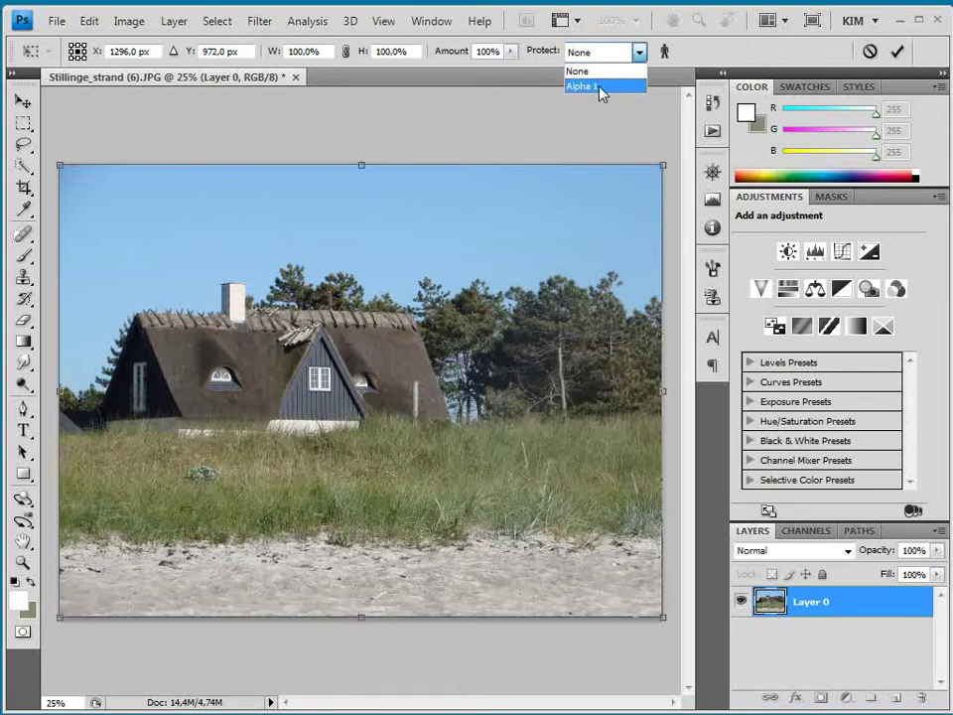
{"action": "left_click", "coordinate": [600, 90]}
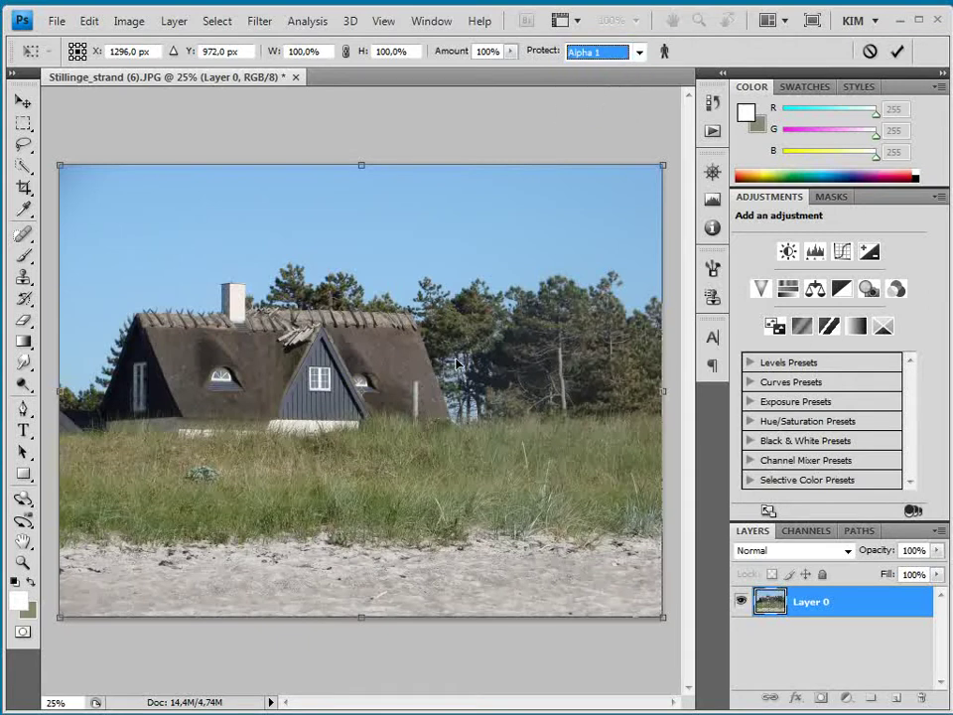
{"action": "left_click_drag", "start_coordinate": [665, 389], "coordinate": [548, 389]}
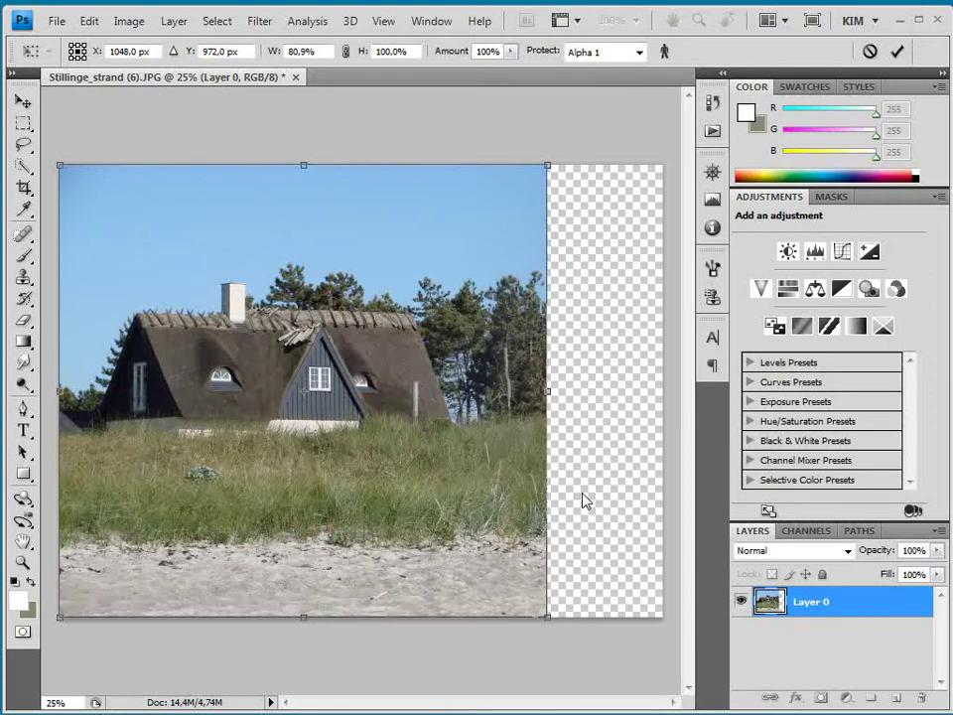
{"action": "key", "text": "Escape"}
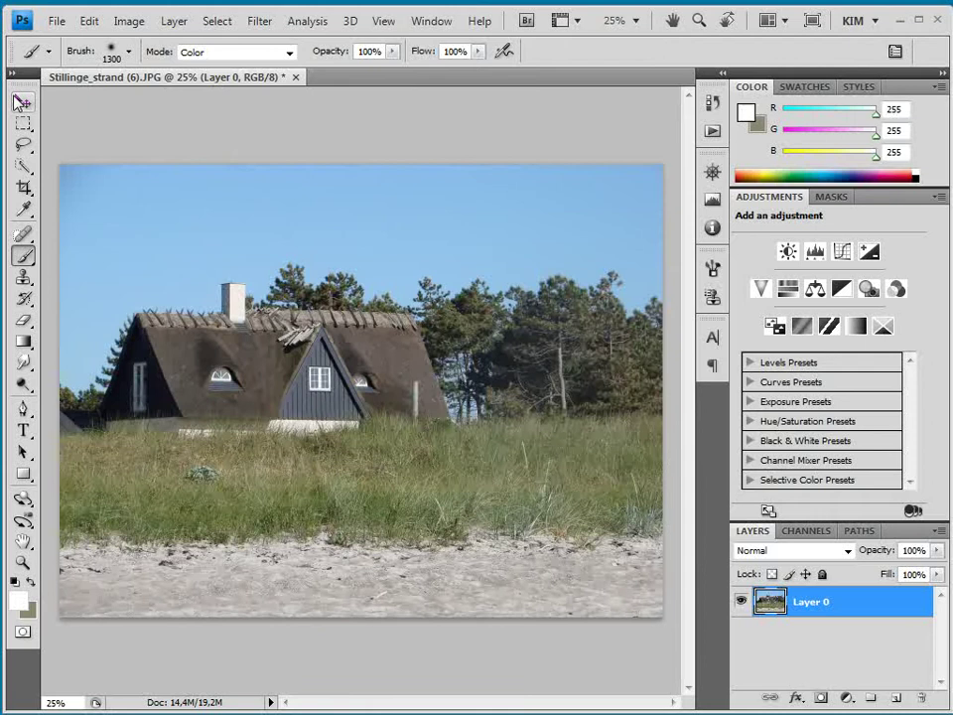
Step: Select the Move tool in the toolbox
{"action": "left_click", "coordinate": [21, 102]}
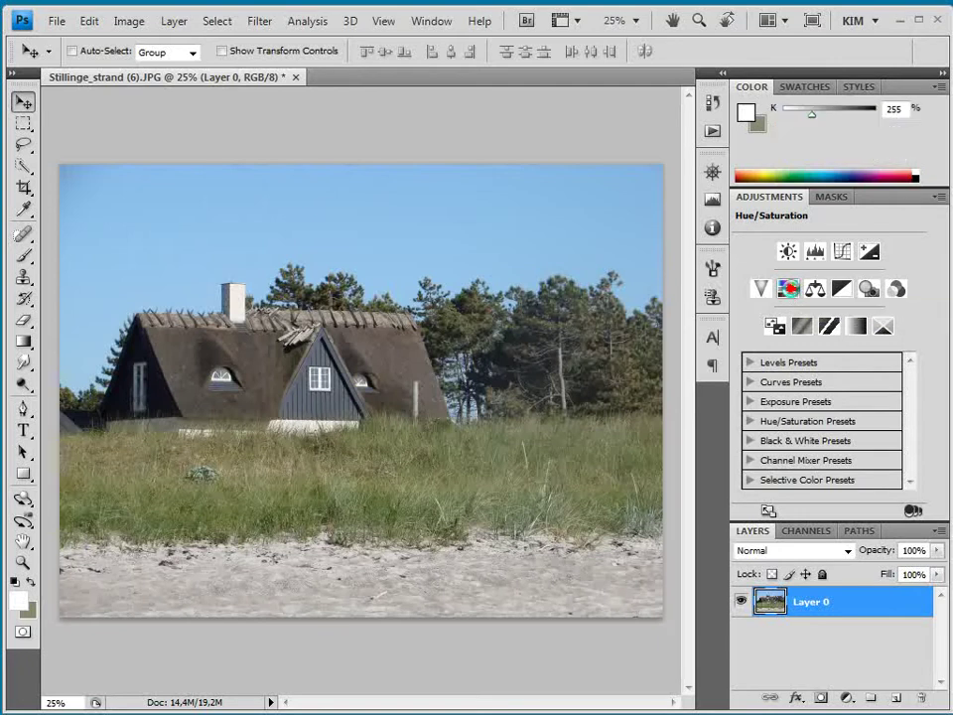
Step: Add a Hue/Saturation adjustment layer set to Hue +30 and Saturation +23
{"action": "left_click", "coordinate": [790, 290]}
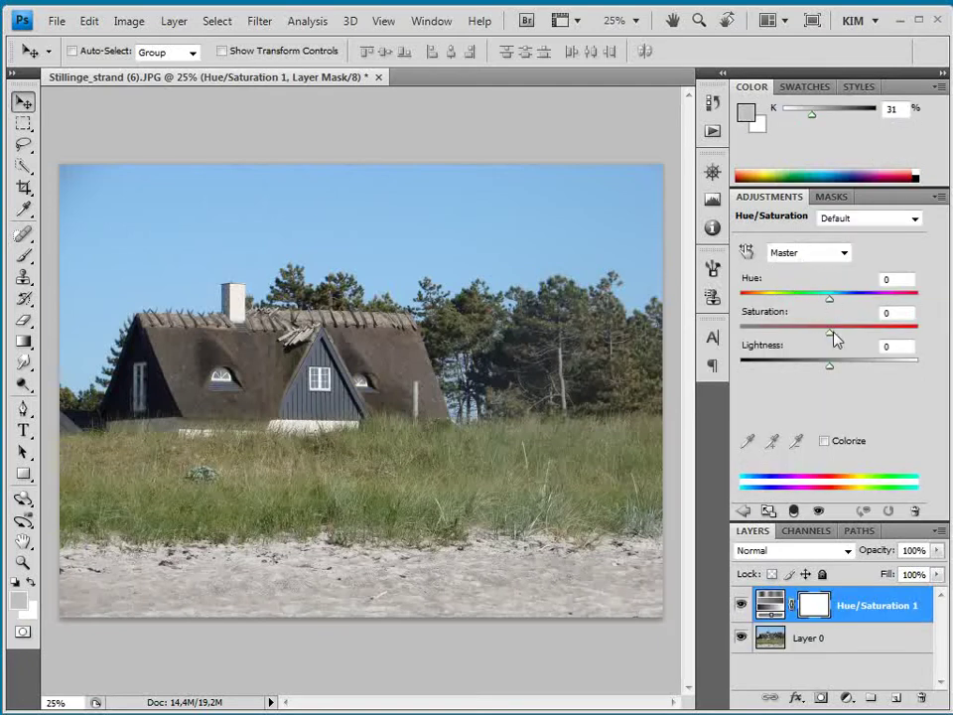
{"action": "left_click_drag", "start_coordinate": [833, 334], "coordinate": [902, 341]}
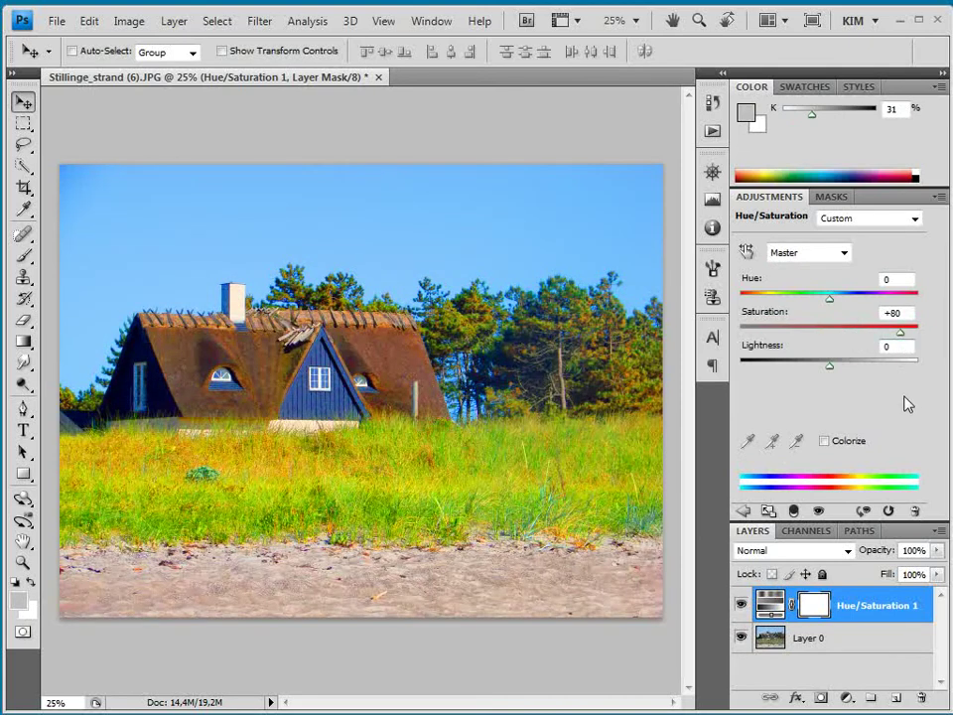
{"action": "left_click", "coordinate": [800, 643]}
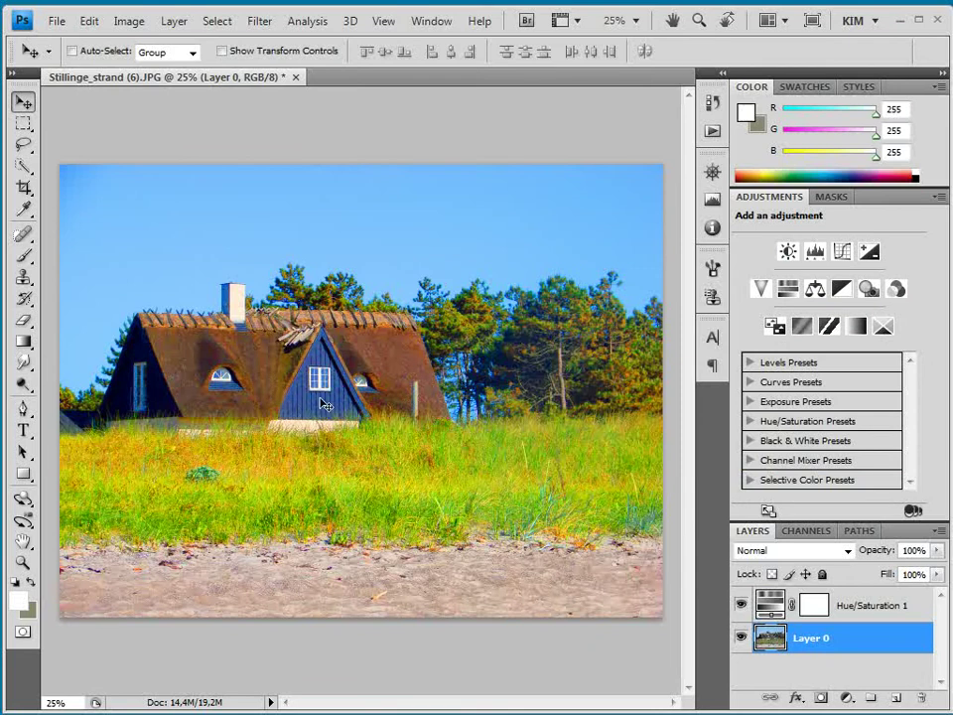
{"action": "left_click", "coordinate": [772, 608]}
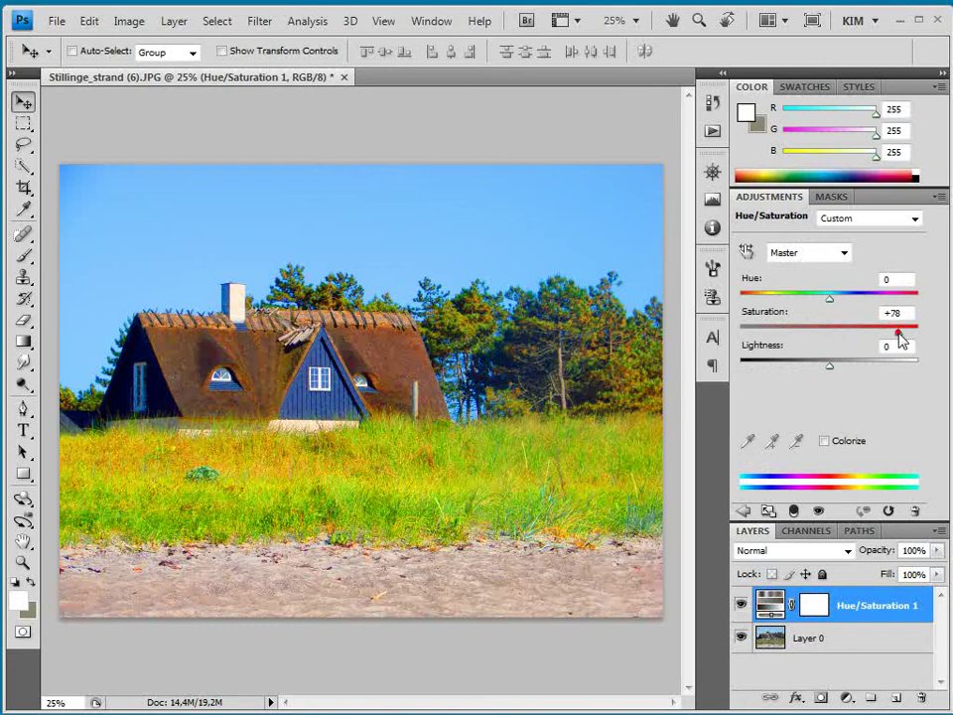
{"action": "left_click_drag", "start_coordinate": [900, 338], "coordinate": [860, 309]}
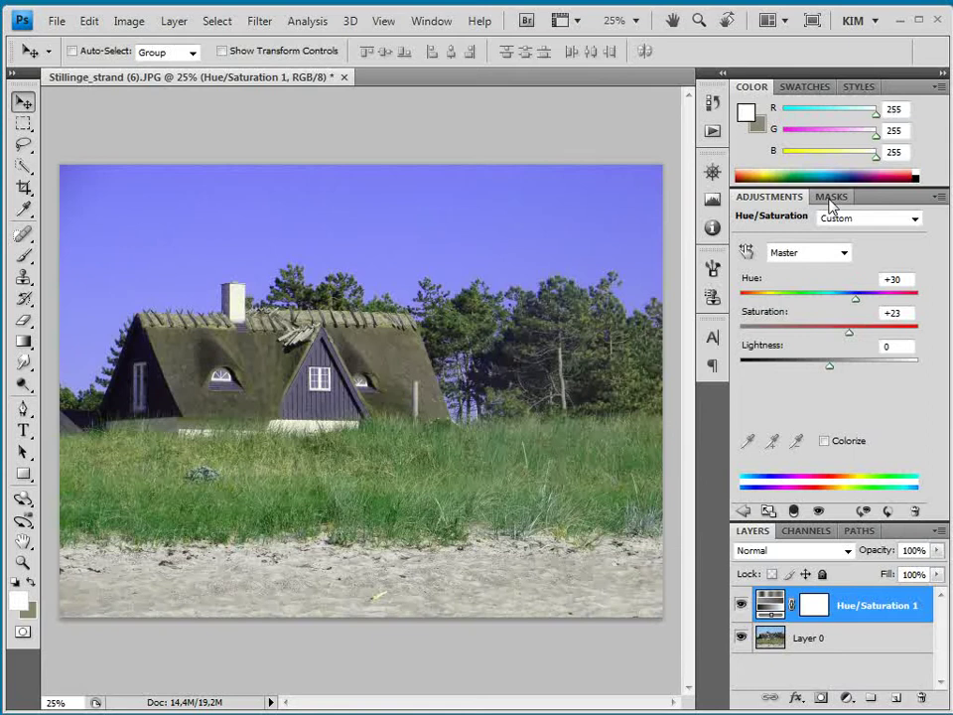
Step: Browse the preset and channel lists, keeping Custom and Master, then return to the adjustments overview
{"action": "left_click", "coordinate": [862, 220]}
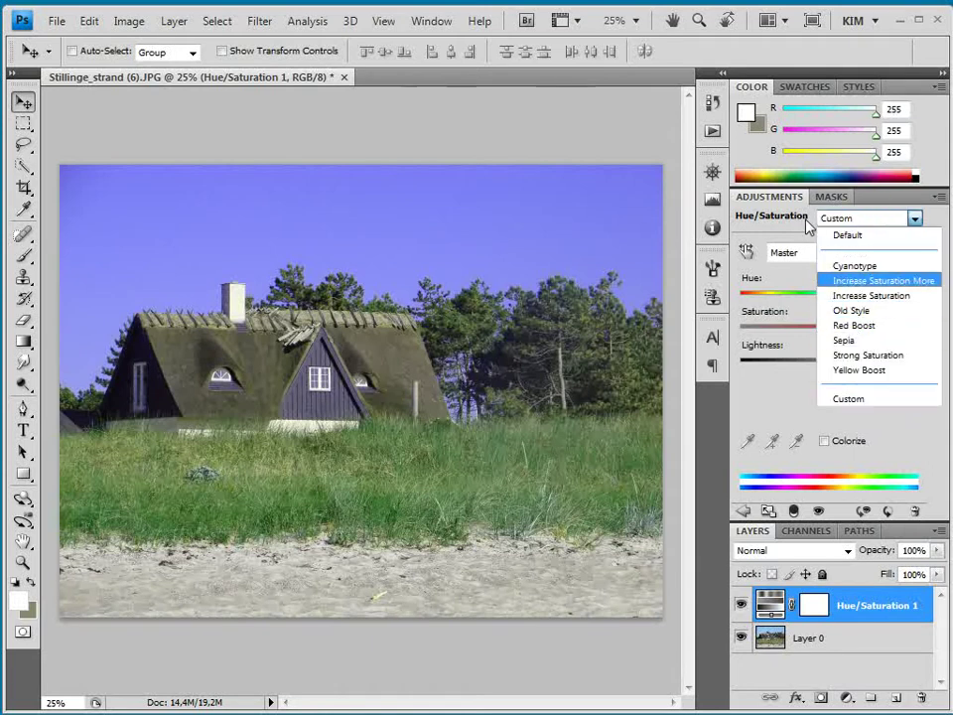
{"action": "key", "text": "Escape"}
{"action": "left_click", "coordinate": [840, 255]}
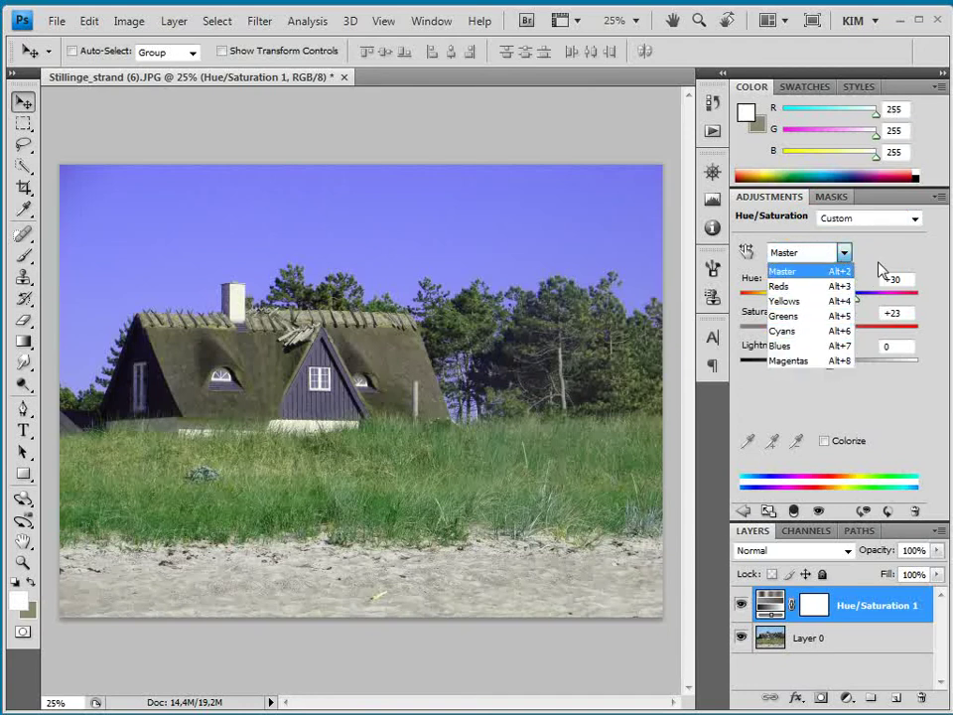
{"action": "left_click", "coordinate": [879, 261]}
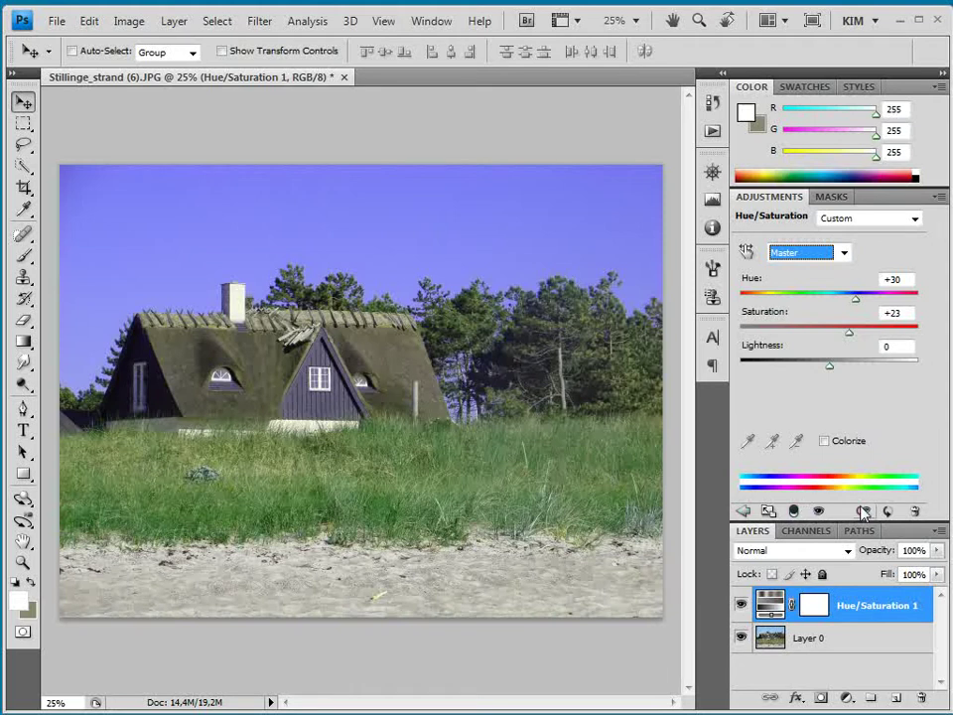
{"action": "left_click", "coordinate": [744, 511]}
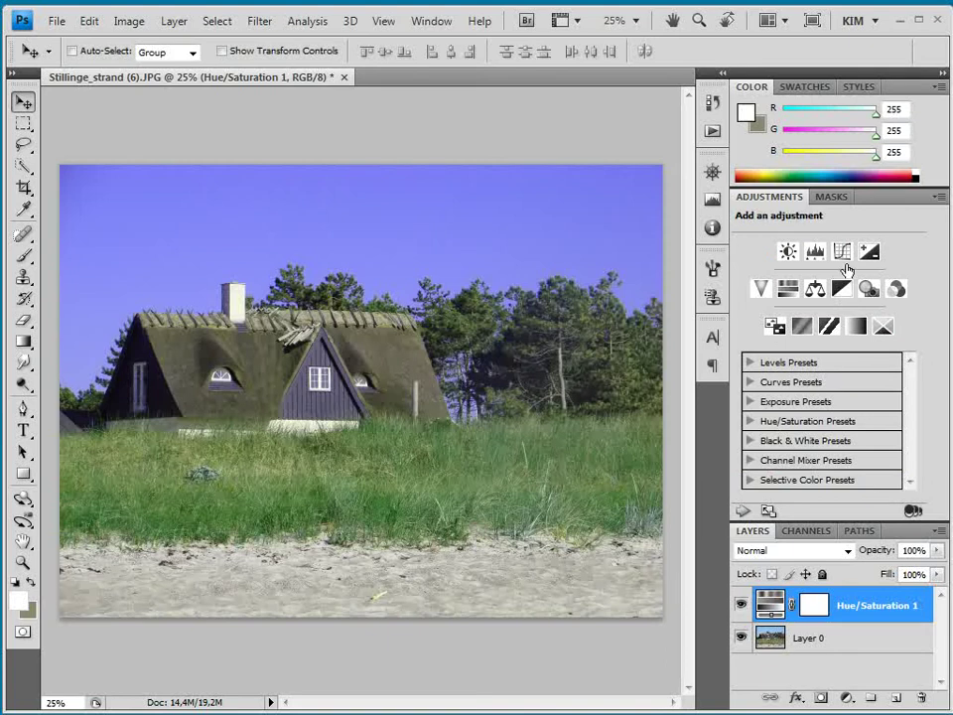
Step: Add a Levels adjustment layer with white input 212, then select the Hue/Saturation 1 layer
{"action": "left_click", "coordinate": [816, 251]}
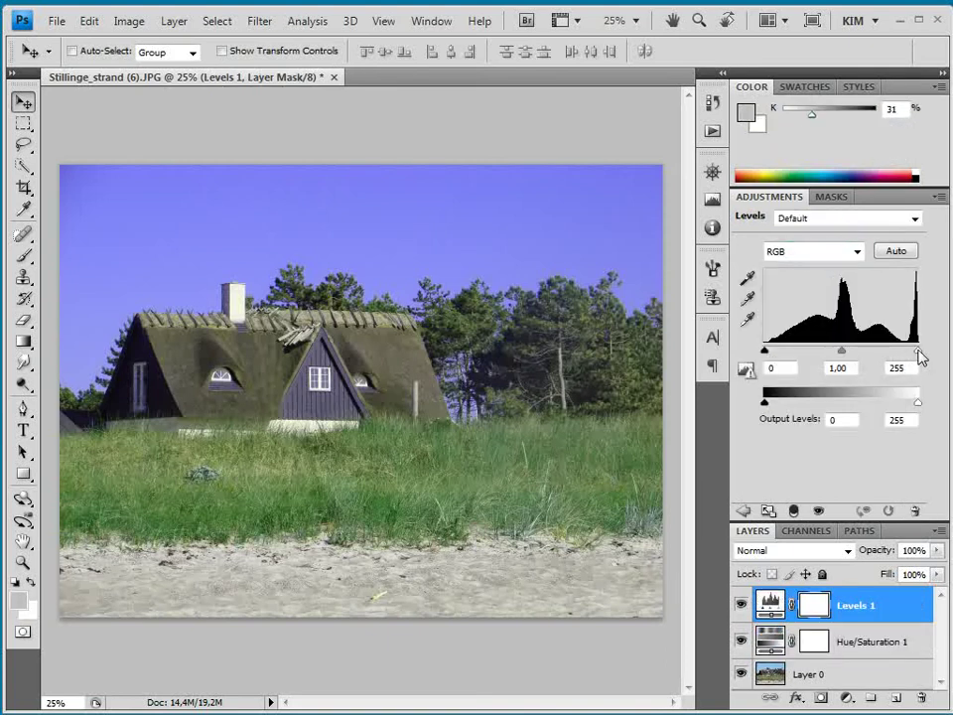
{"action": "left_click_drag", "start_coordinate": [918, 352], "coordinate": [894, 356]}
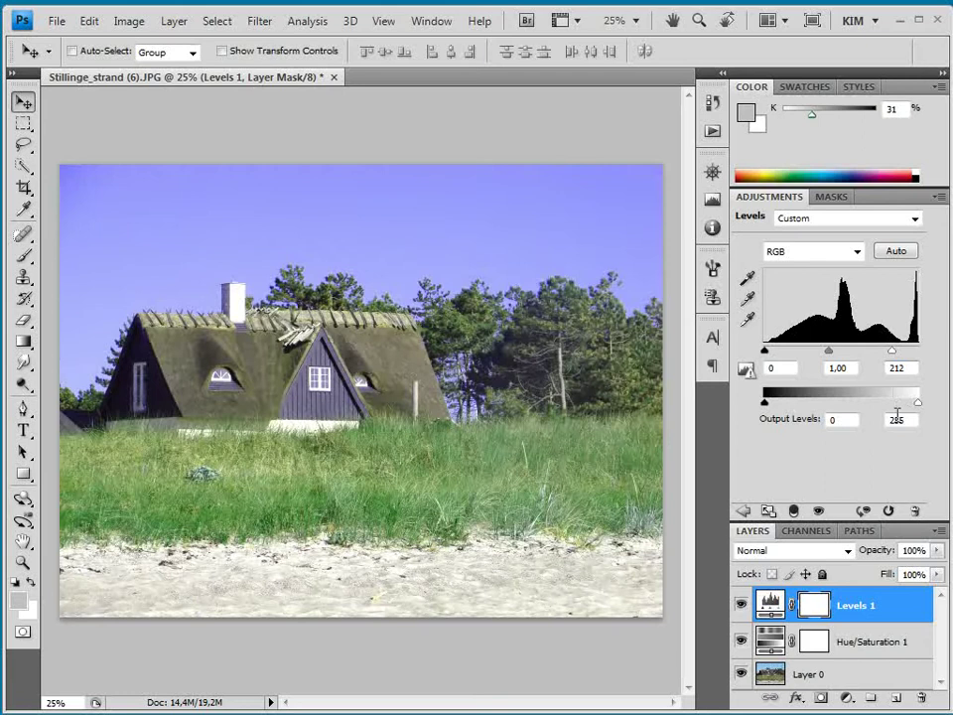
{"action": "left_click", "coordinate": [843, 654]}
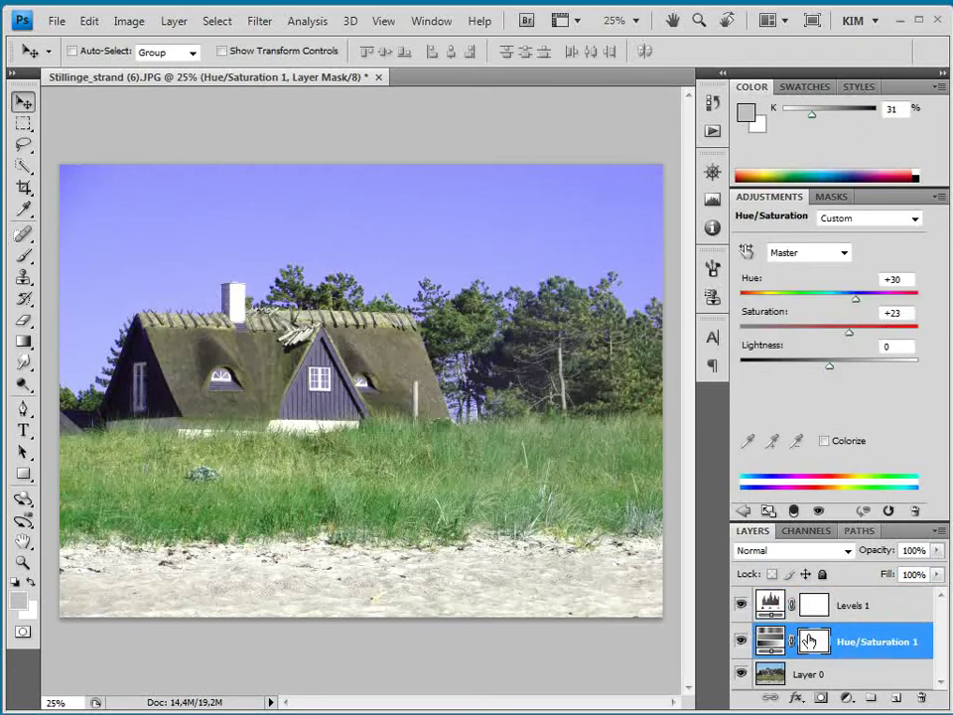
Step: Select Levels 1 and Hue/Saturation 1 together, delete them and confirm with Yes
{"action": "left_click", "coordinate": [867, 603], "text": "shift"}
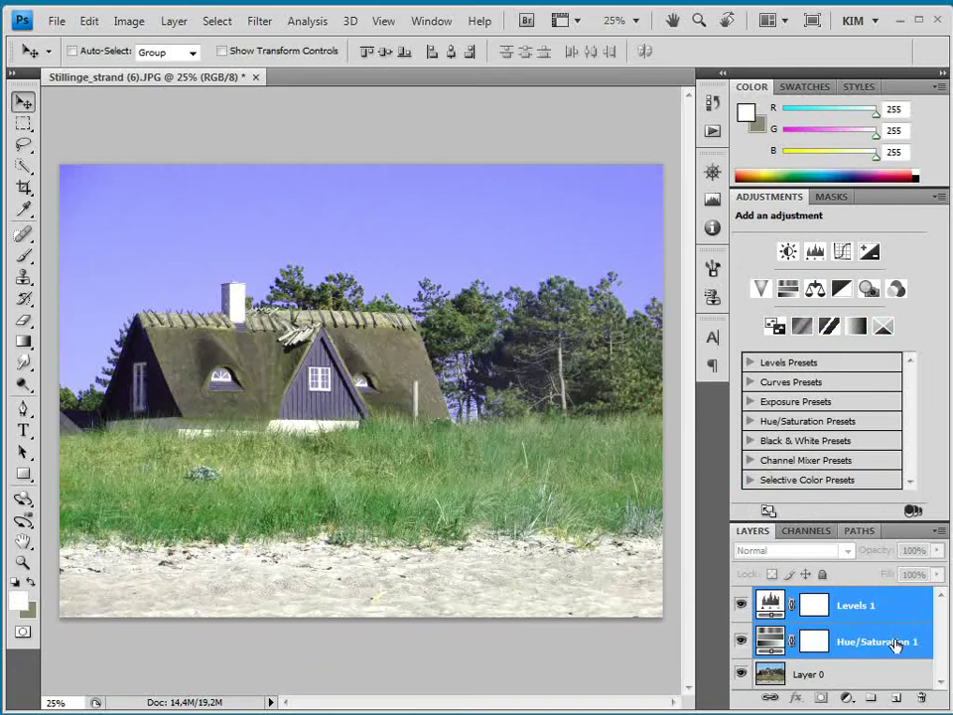
{"action": "left_click", "coordinate": [922, 698]}
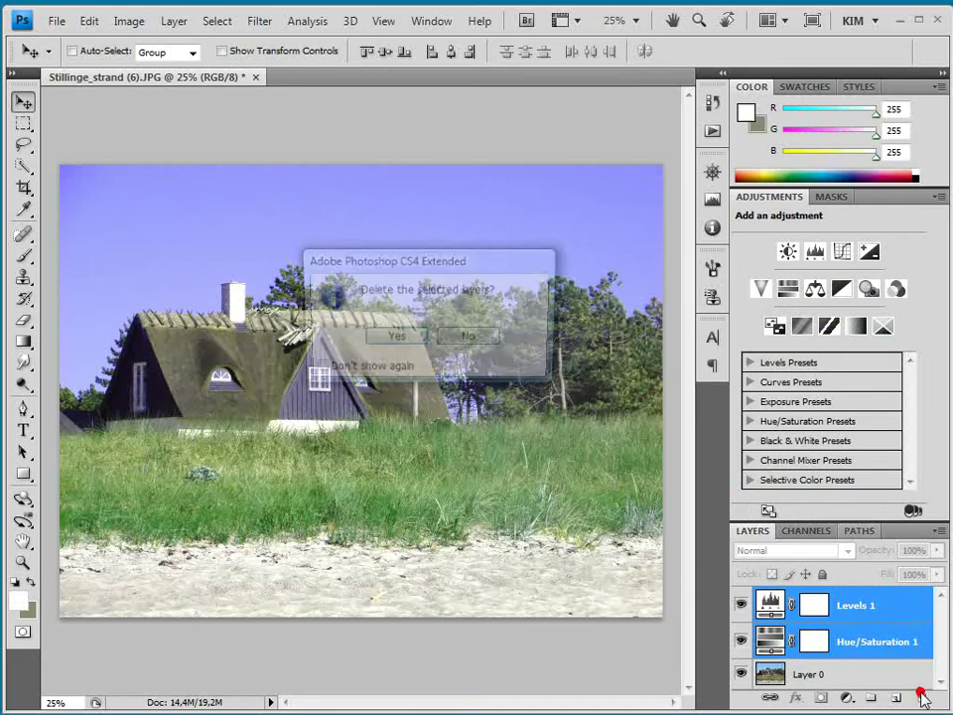
{"action": "left_click", "coordinate": [393, 339]}
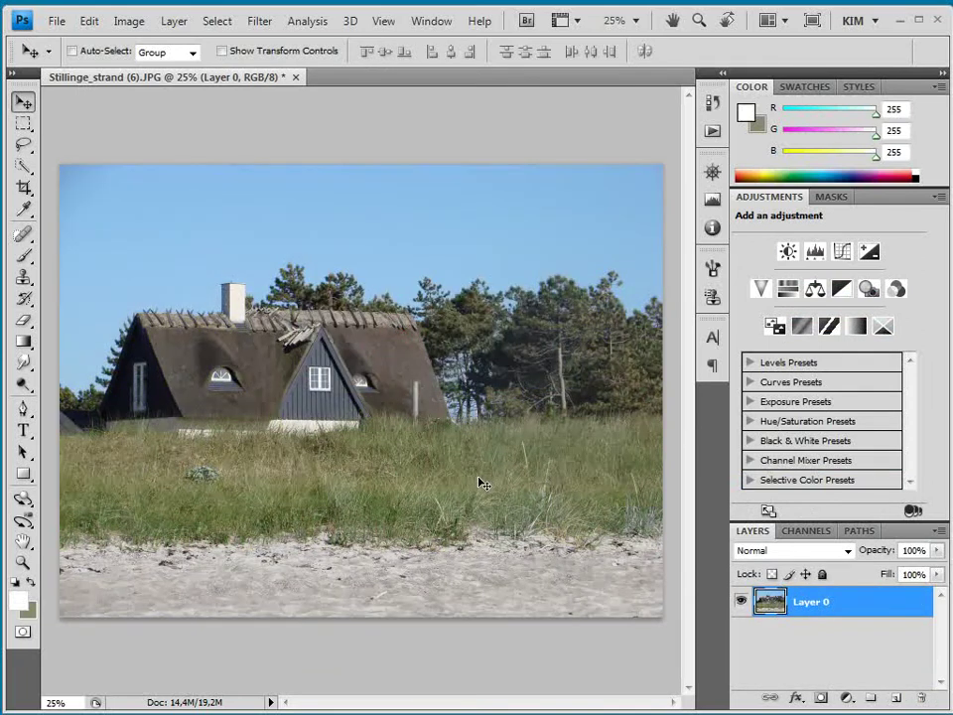
Step: Open Select > Color Range and sample the blue sky at its centre and near the left edge
{"action": "left_click", "coordinate": [224, 20]}
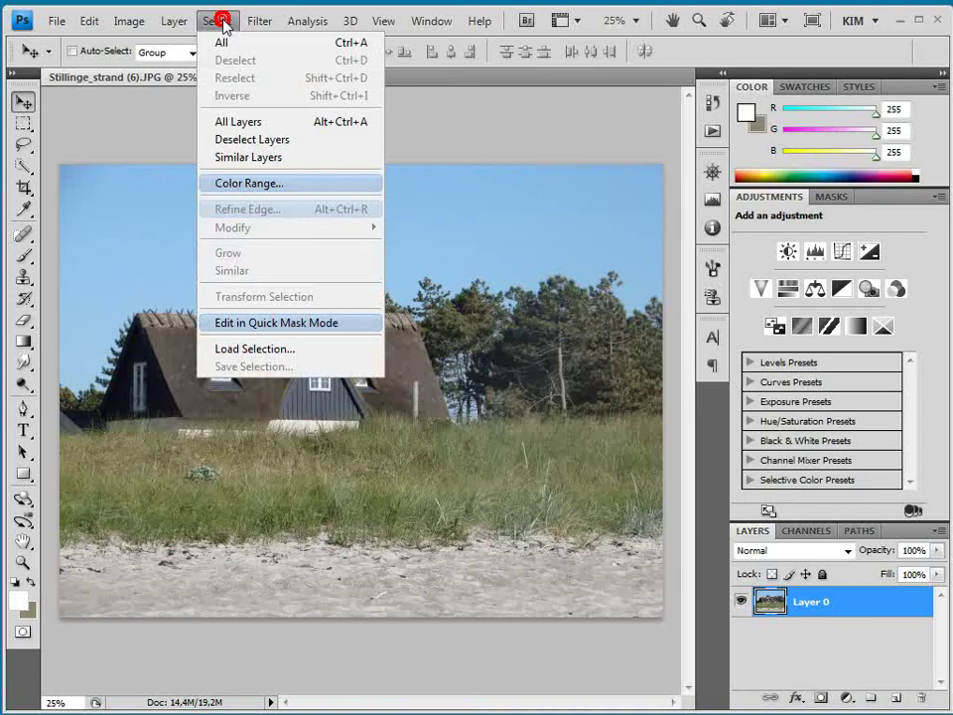
{"action": "left_click", "coordinate": [316, 191]}
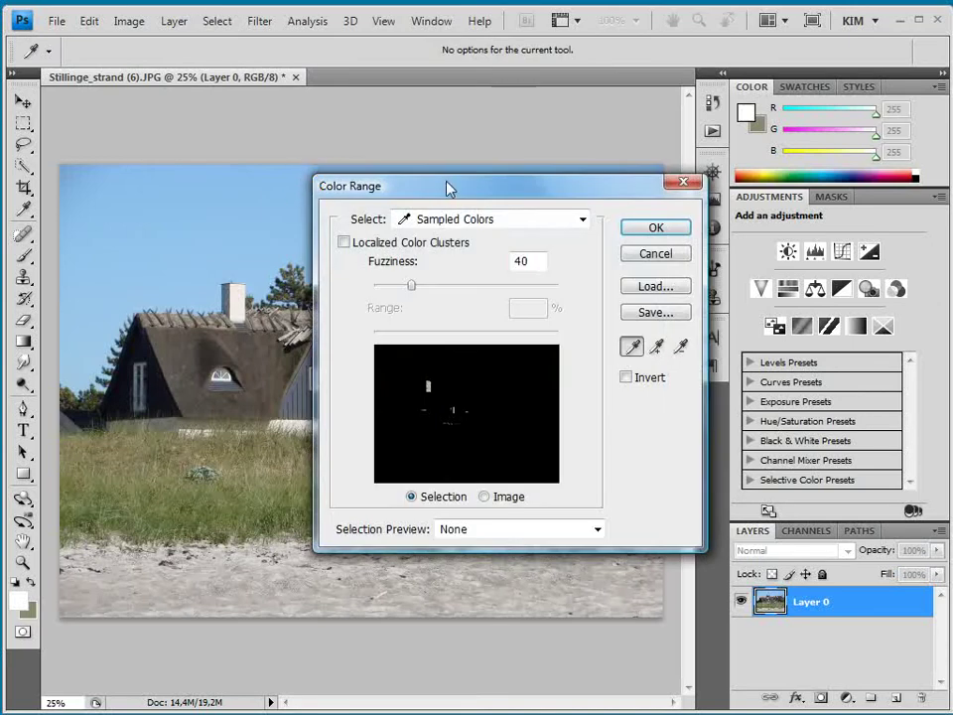
{"action": "left_click_drag", "start_coordinate": [462, 186], "coordinate": [733, 157]}
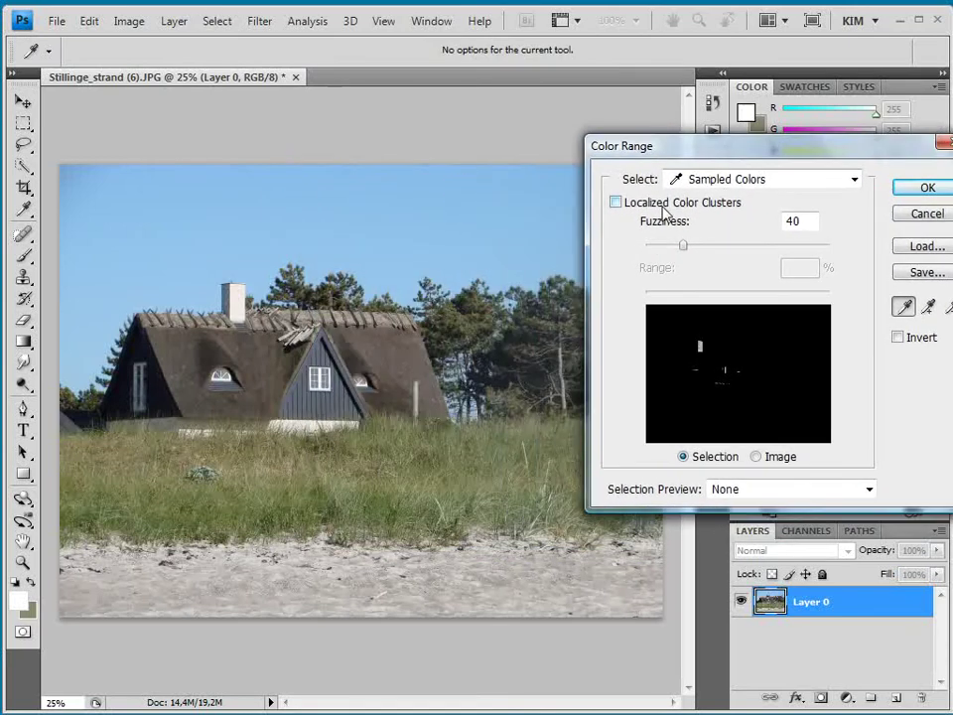
{"action": "left_click", "coordinate": [502, 197]}
{"action": "left_click", "coordinate": [500, 198]}
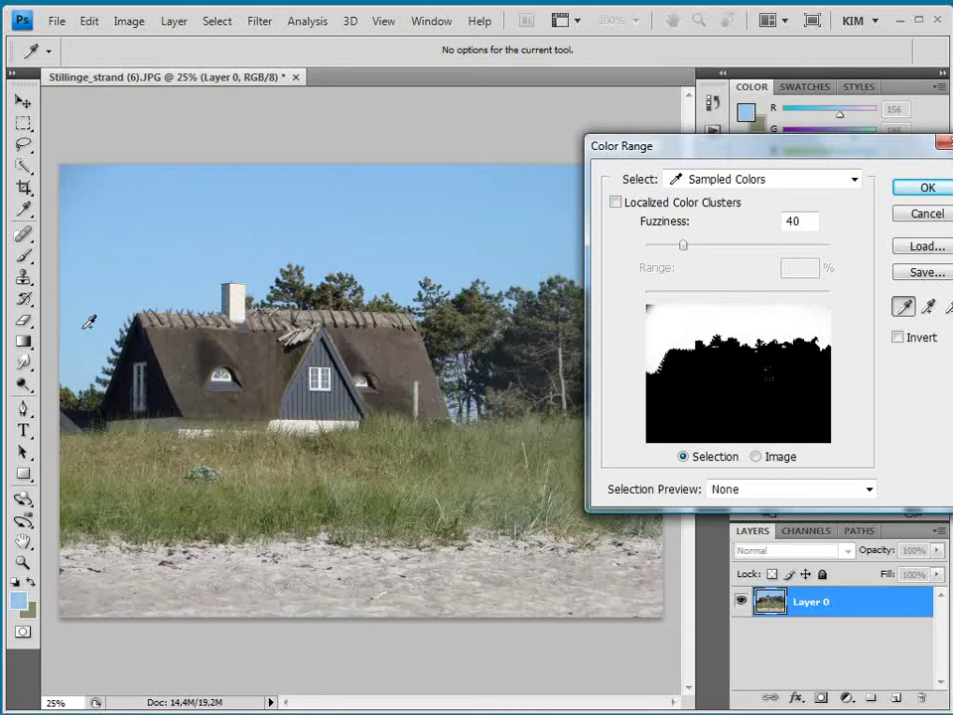
{"action": "left_click", "coordinate": [66, 225]}
{"action": "left_click", "coordinate": [70, 218]}
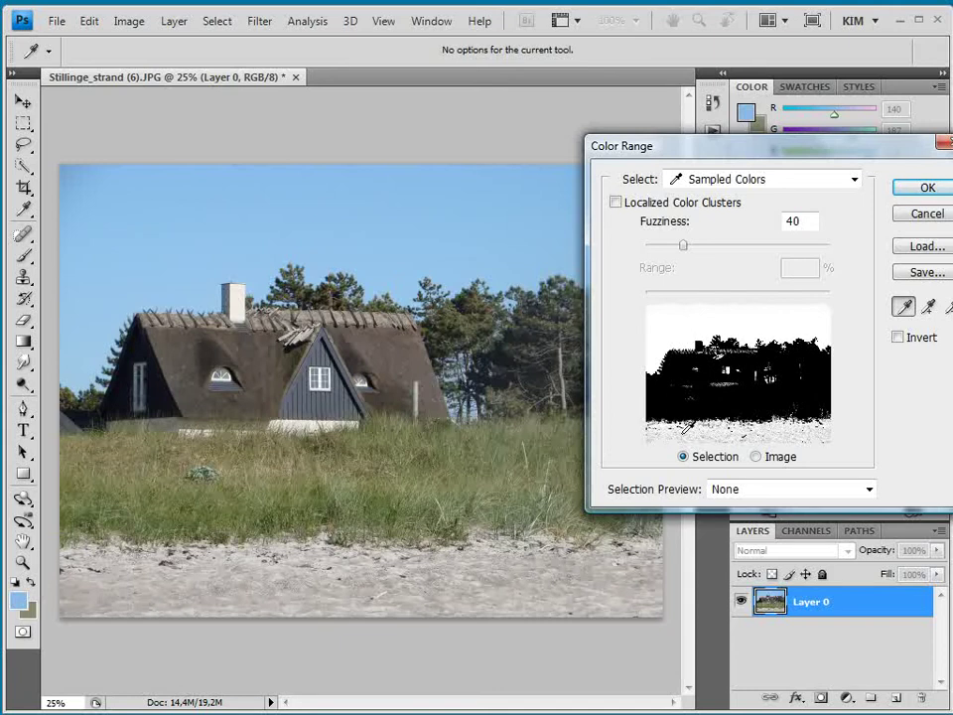
{"action": "left_click", "coordinate": [756, 488]}
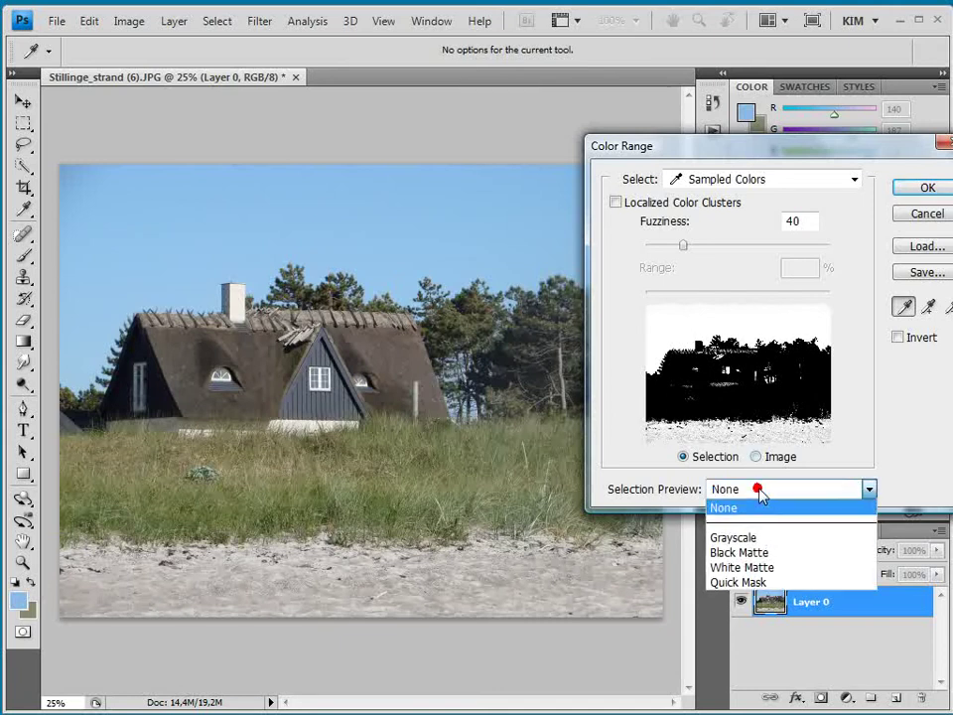
{"action": "left_click", "coordinate": [784, 552]}
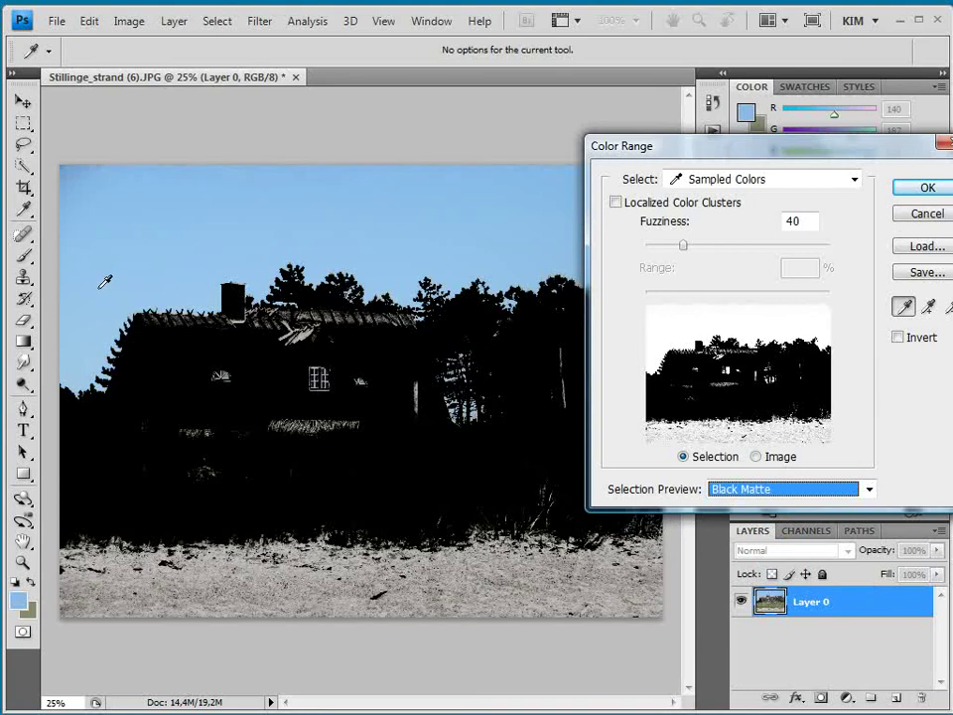
{"action": "left_click", "coordinate": [751, 488]}
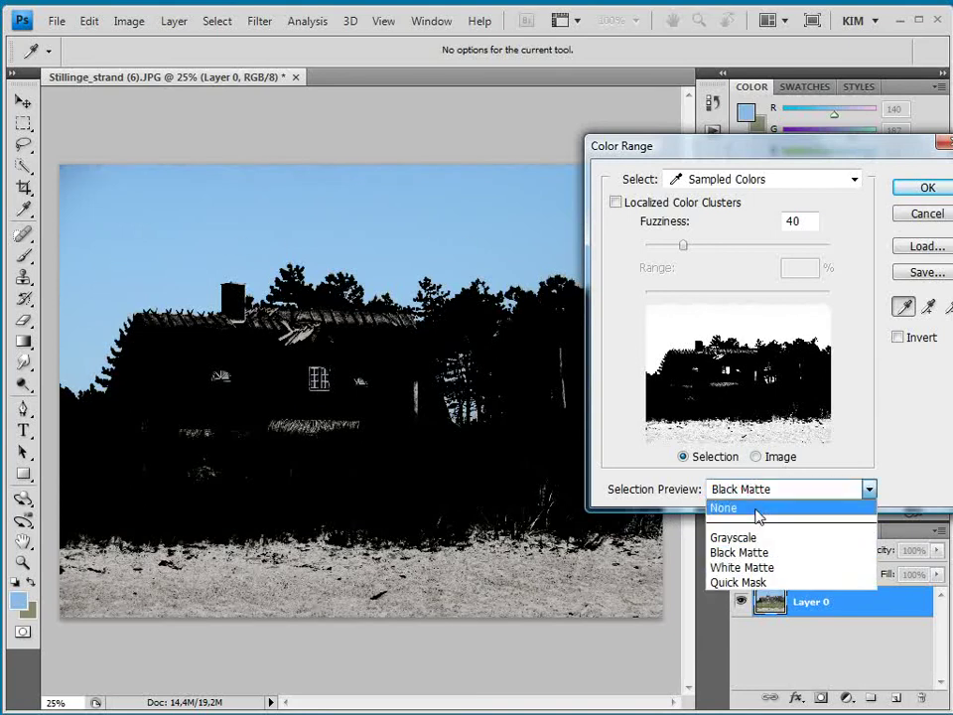
{"action": "left_click", "coordinate": [756, 509]}
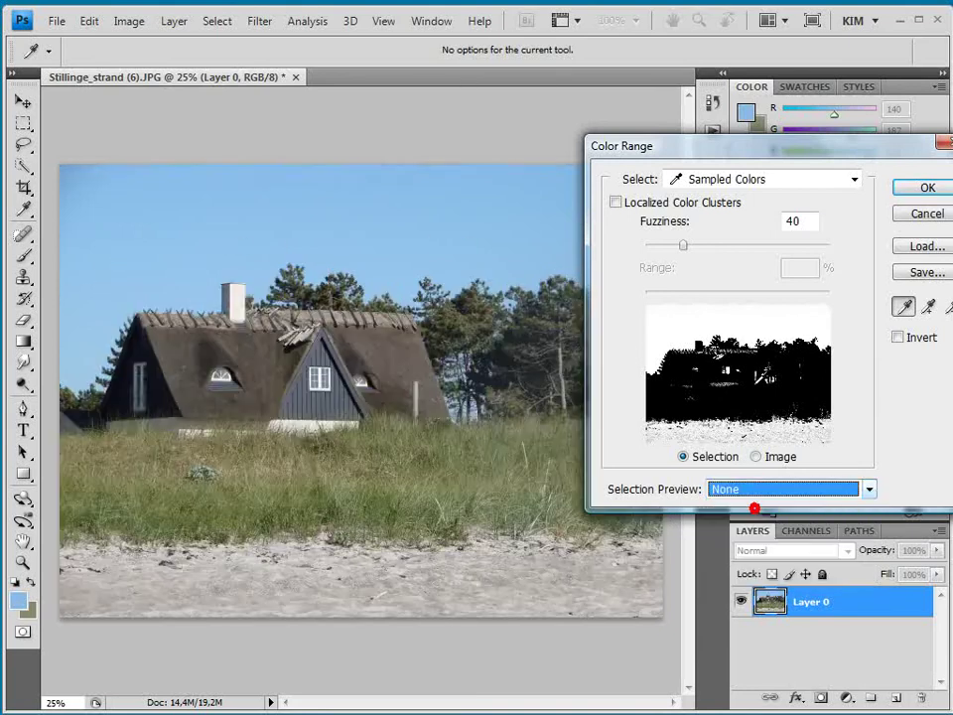
Step: Enable Localized Color Clusters, compare Range 47–68% with Fuzziness near 0, then cancel Color Range
{"action": "left_click", "coordinate": [615, 203]}
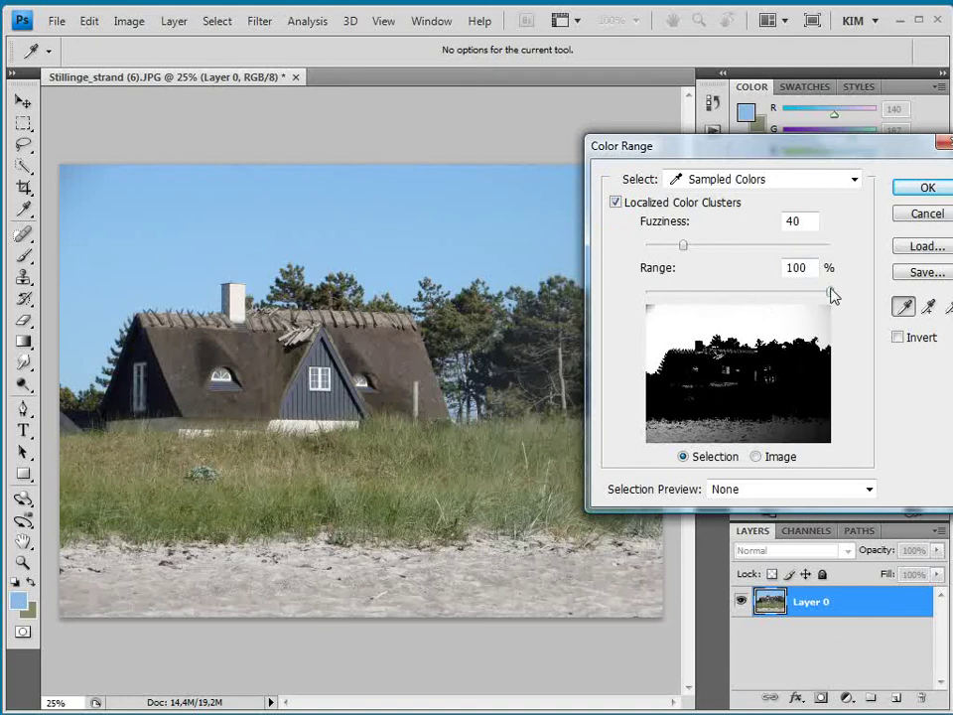
{"action": "left_click_drag", "start_coordinate": [830, 290], "coordinate": [718, 298]}
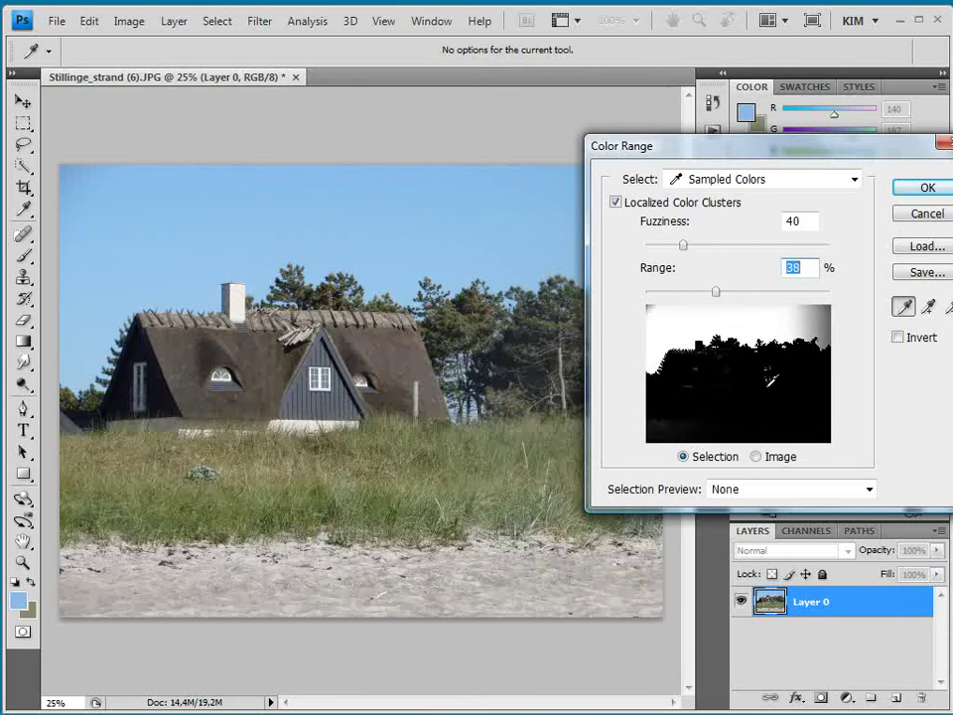
{"action": "left_click_drag", "start_coordinate": [716, 299], "coordinate": [735, 296]}
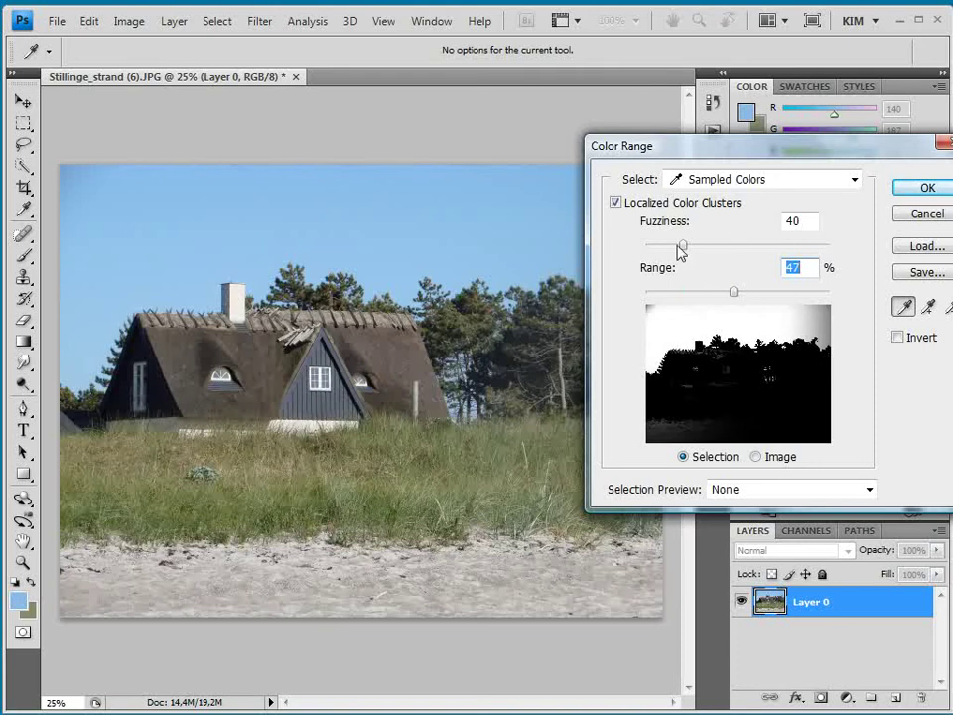
{"action": "left_click_drag", "start_coordinate": [679, 245], "coordinate": [645, 247]}
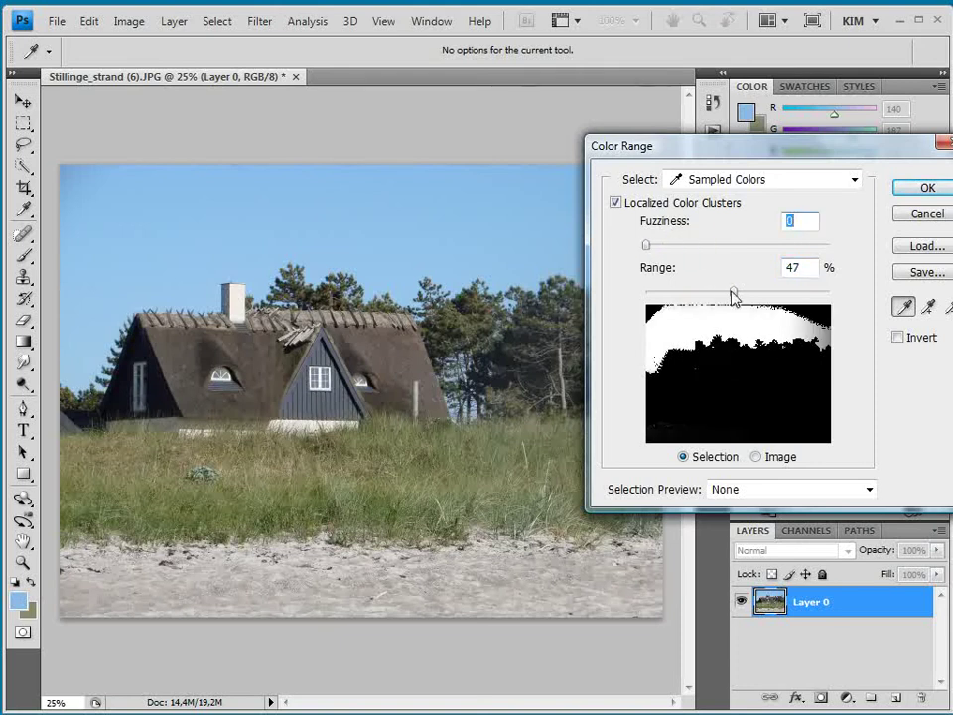
{"action": "left_click_drag", "start_coordinate": [730, 287], "coordinate": [771, 293]}
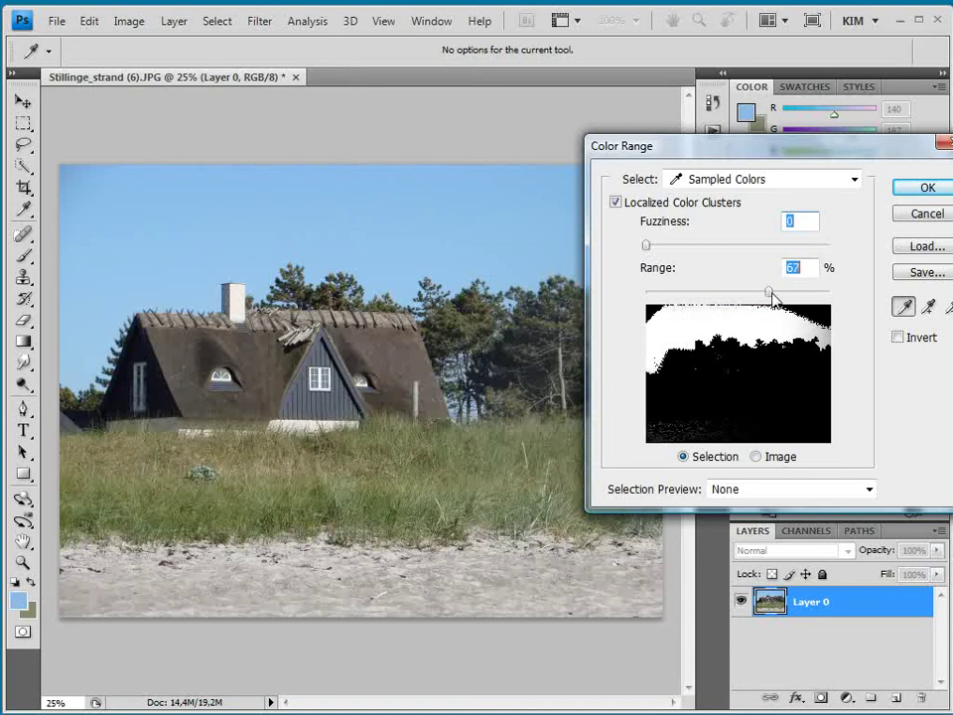
{"action": "mouse_move", "coordinate": [651, 248]}
{"action": "left_mouse_down"}
{"action": "mouse_move", "coordinate": [665, 254]}
{"action": "mouse_move", "coordinate": [643, 251]}
{"action": "left_mouse_up"}
{"action": "left_click", "coordinate": [919, 213]}
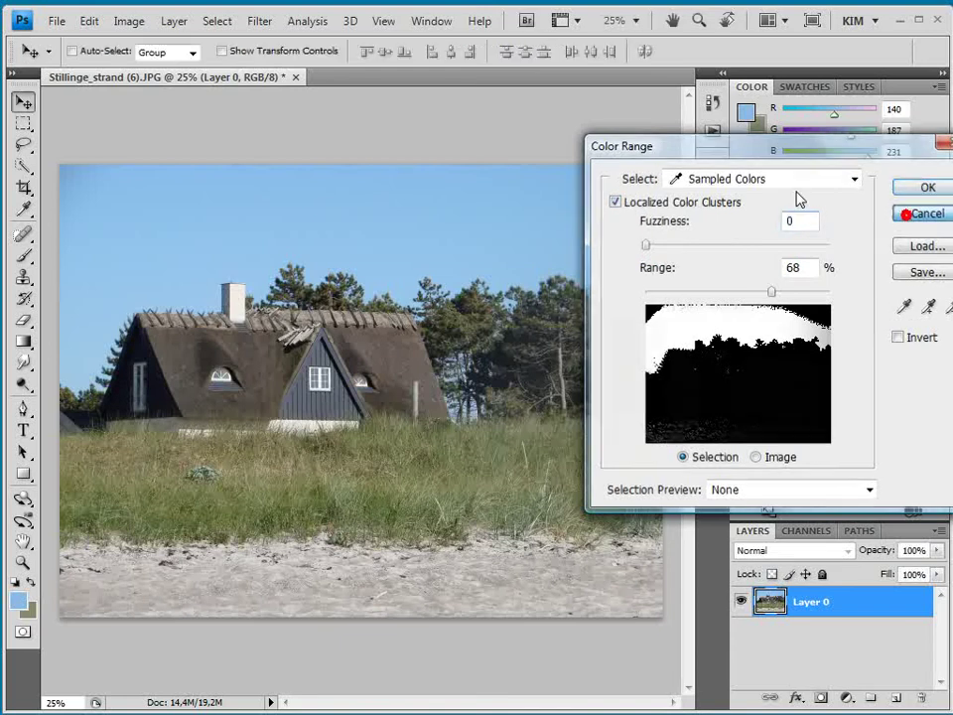
Step: Browse the 3D, Edit and File menus for new CS4 features
{"action": "left_click", "coordinate": [350, 20]}
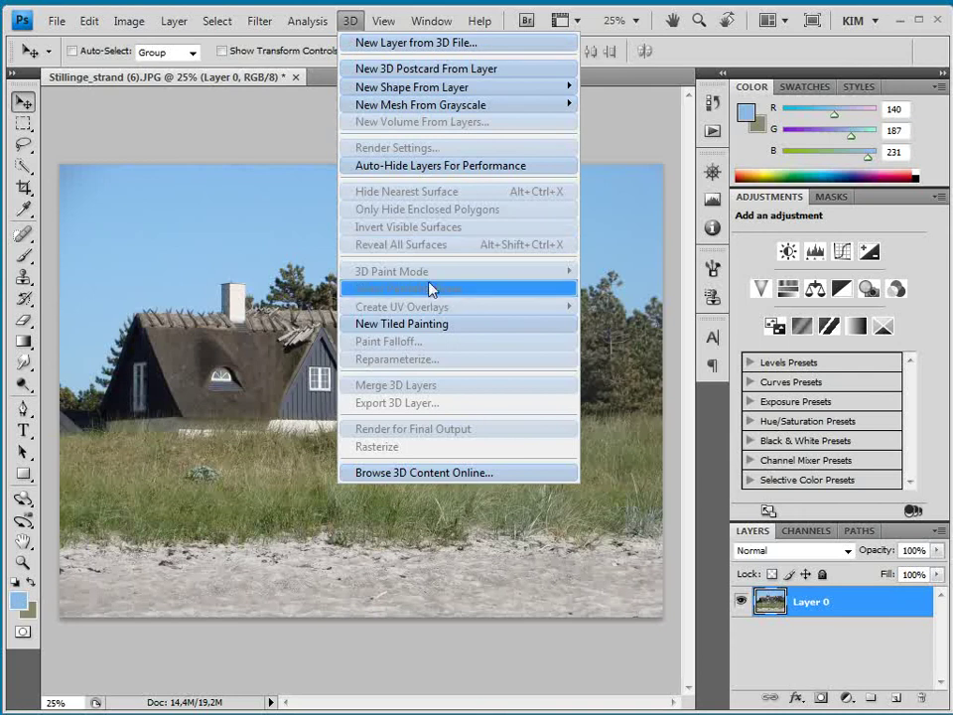
{"action": "left_click", "coordinate": [102, 28]}
{"action": "mouse_move", "coordinate": [121, 24]}
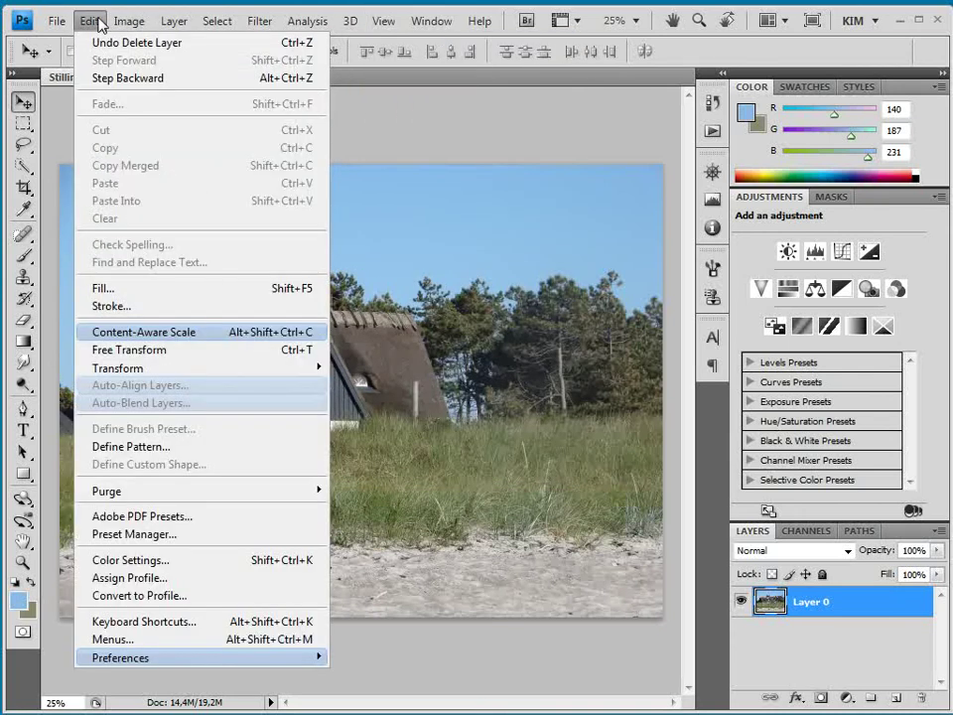
{"action": "mouse_move", "coordinate": [63, 23]}
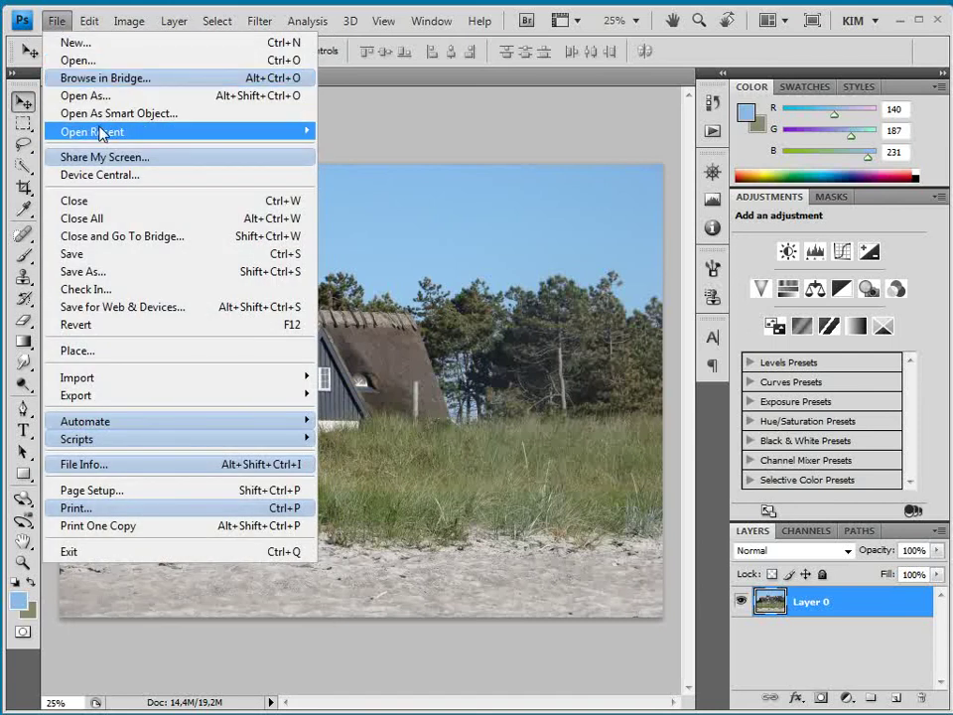
Step: Browse the Window, Help, Analysis, Filter and Select menus, ending on Select with Color Range
{"action": "mouse_move", "coordinate": [481, 24]}
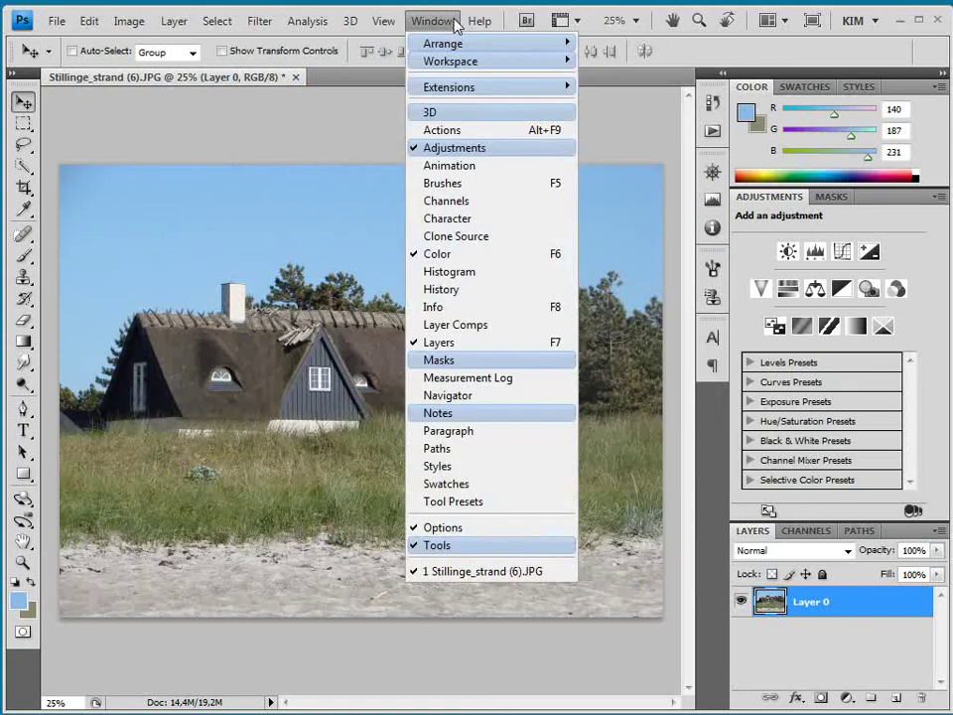
{"action": "mouse_move", "coordinate": [465, 66]}
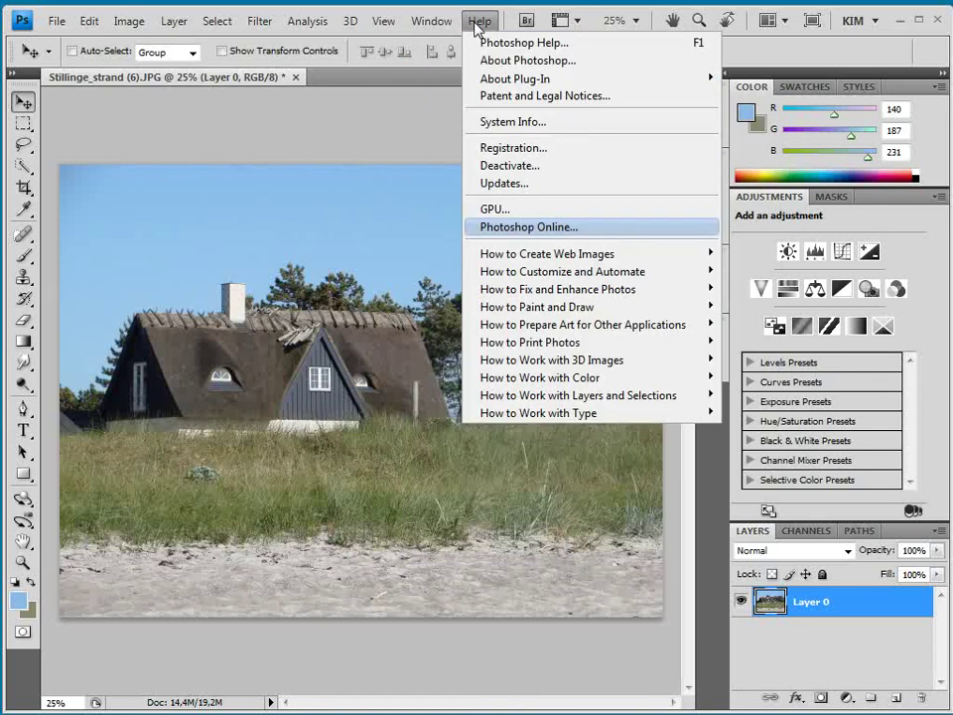
{"action": "mouse_move", "coordinate": [387, 28]}
{"action": "mouse_move", "coordinate": [342, 26]}
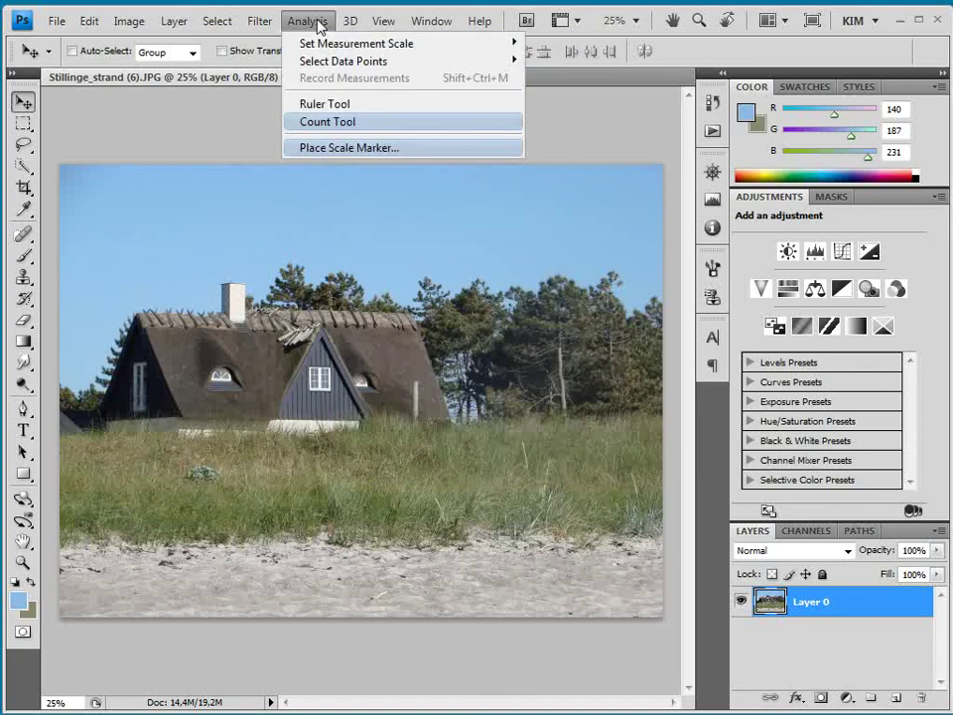
{"action": "mouse_move", "coordinate": [274, 23]}
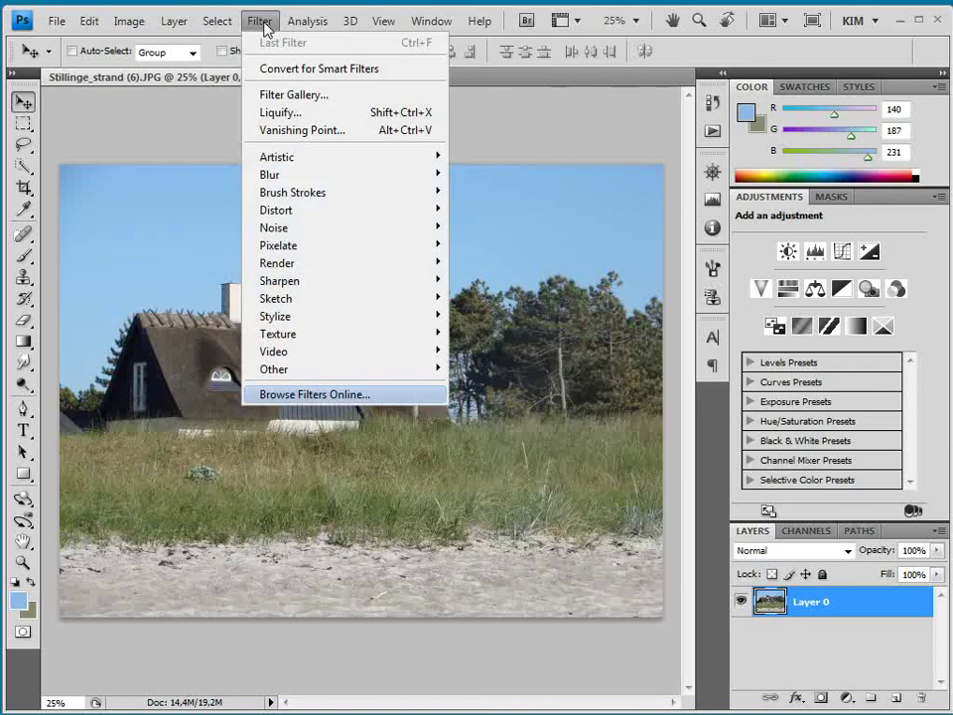
{"action": "mouse_move", "coordinate": [211, 27]}
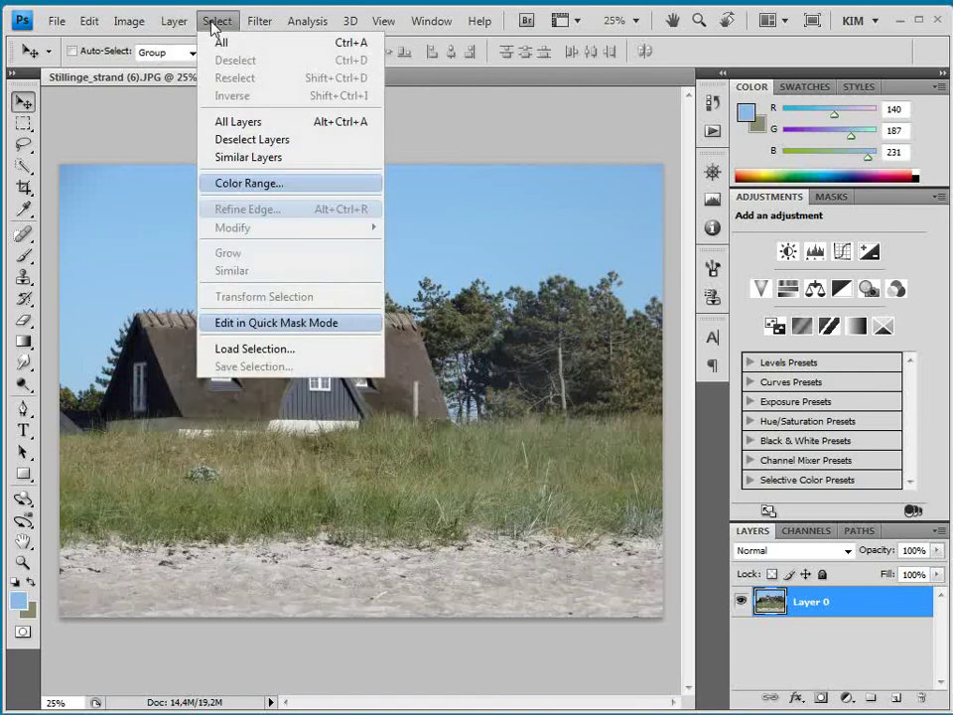